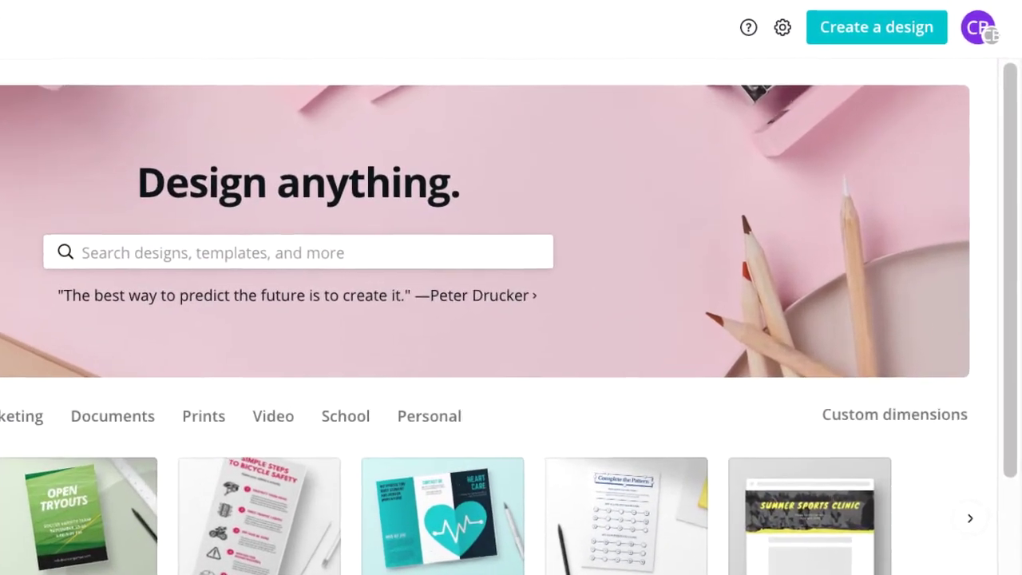
# Search the design types for 'header' and start a blank Google Classroom Header design
pyautogui.click(861, 40)
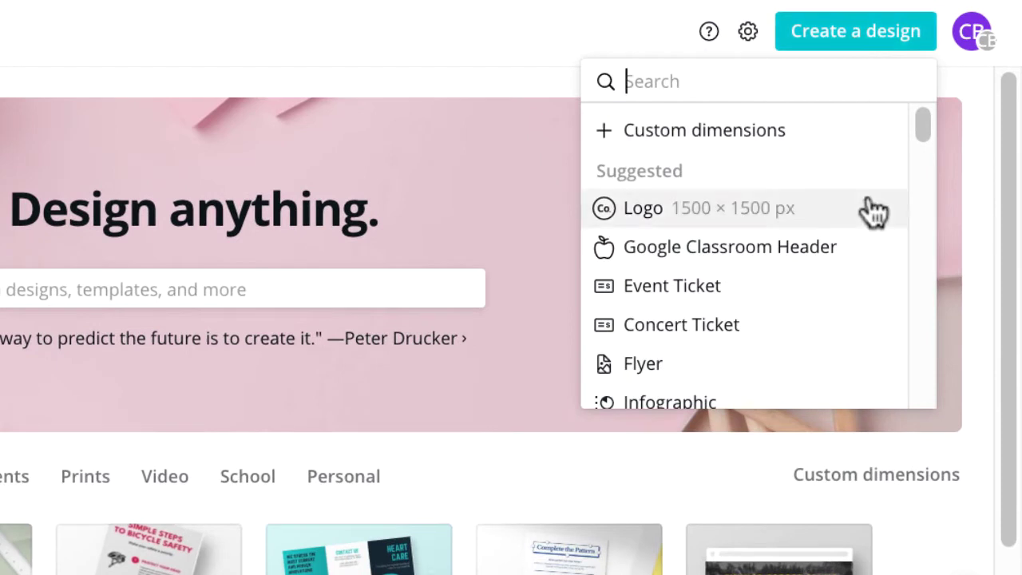
pyautogui.scroll(-2, 873, 301)
pyautogui.scroll(-1, 874, 301)
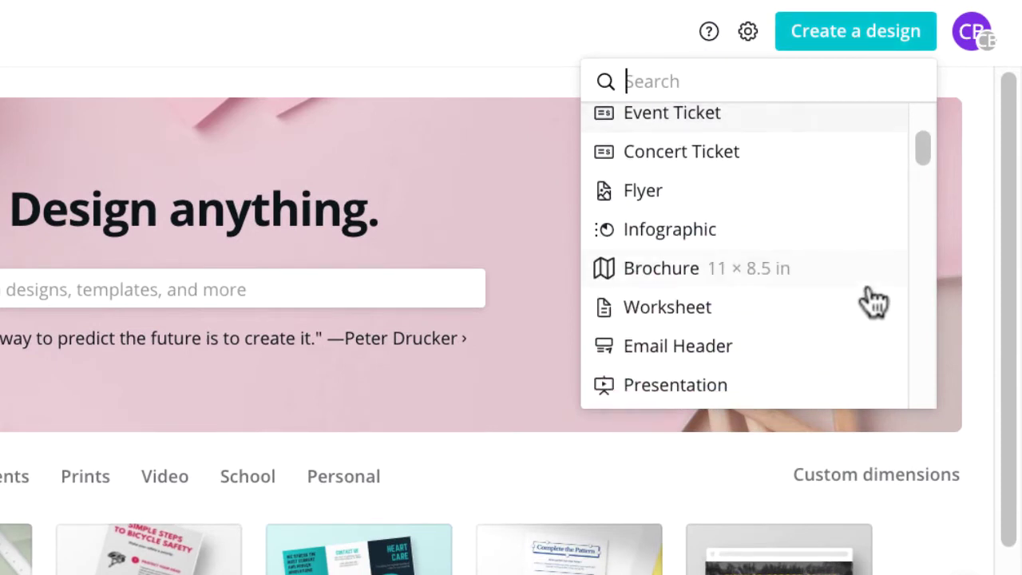
pyautogui.click(698, 83)
pyautogui.write('heade')
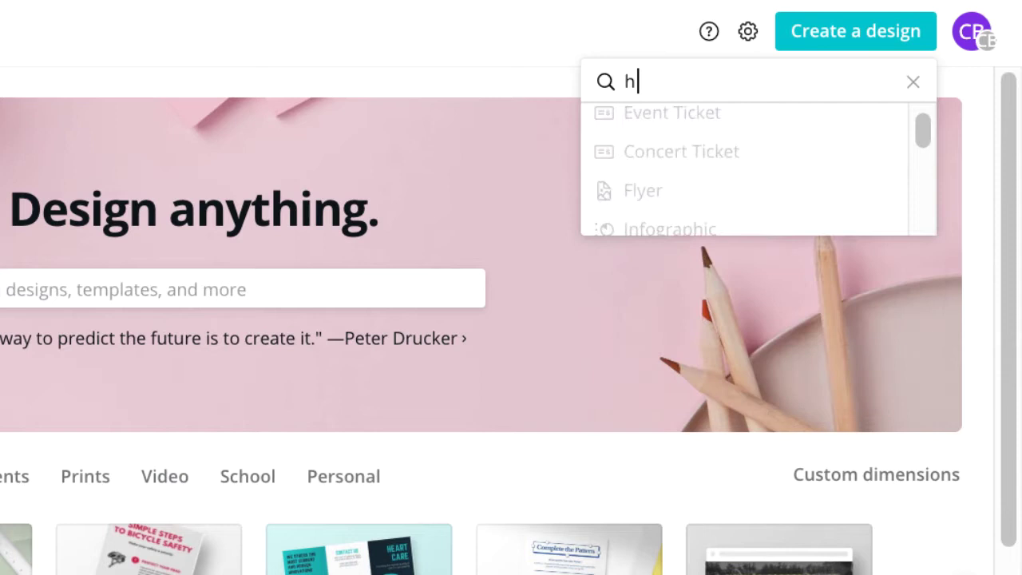
pyautogui.write('r')
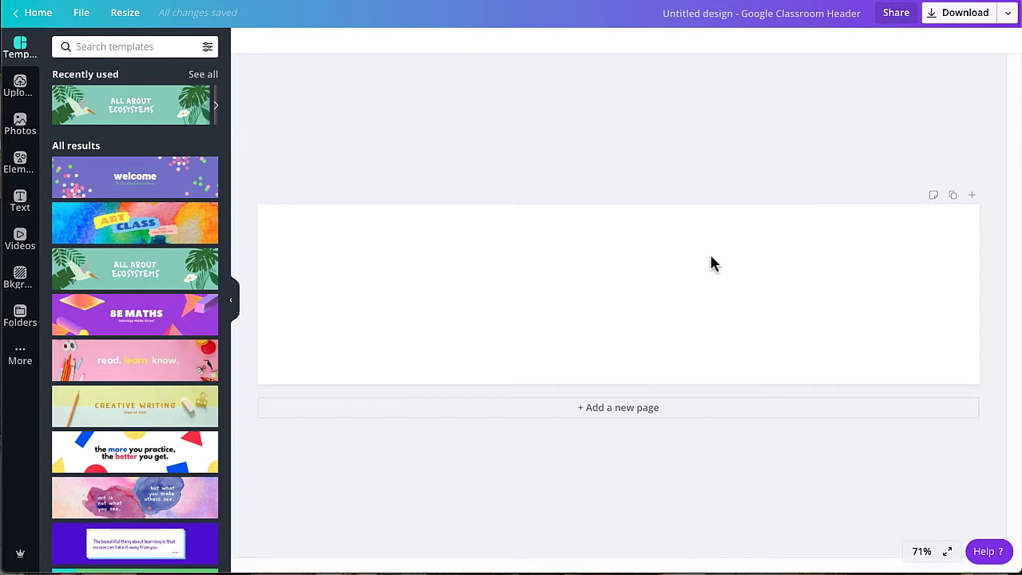
# Add a second page and apply the green Welcome! template to it
pyautogui.click(711, 257)
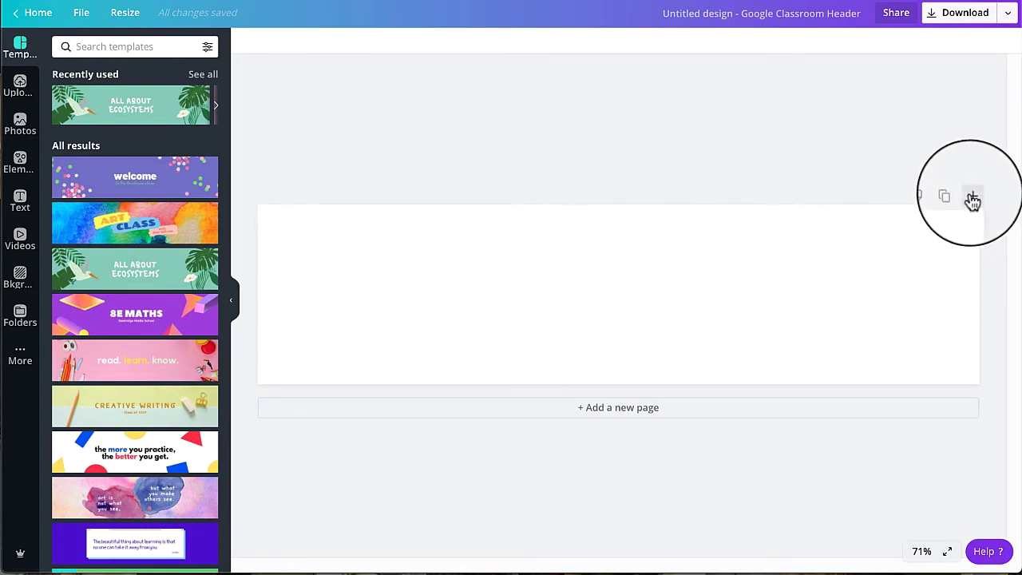
pyautogui.click(672, 409)
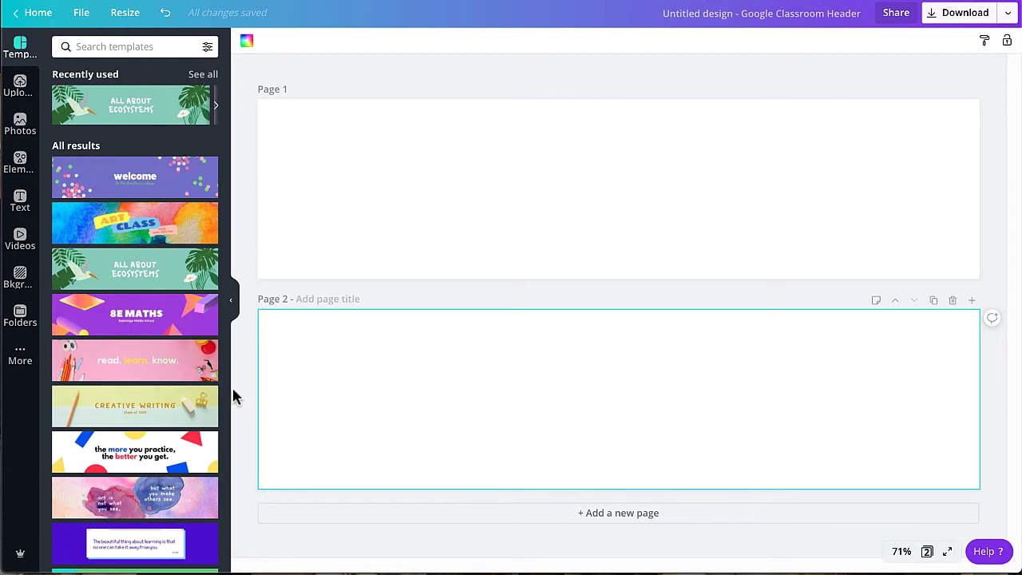
pyautogui.scroll(-1, 155, 418)
pyautogui.scroll(-2, 155, 421)
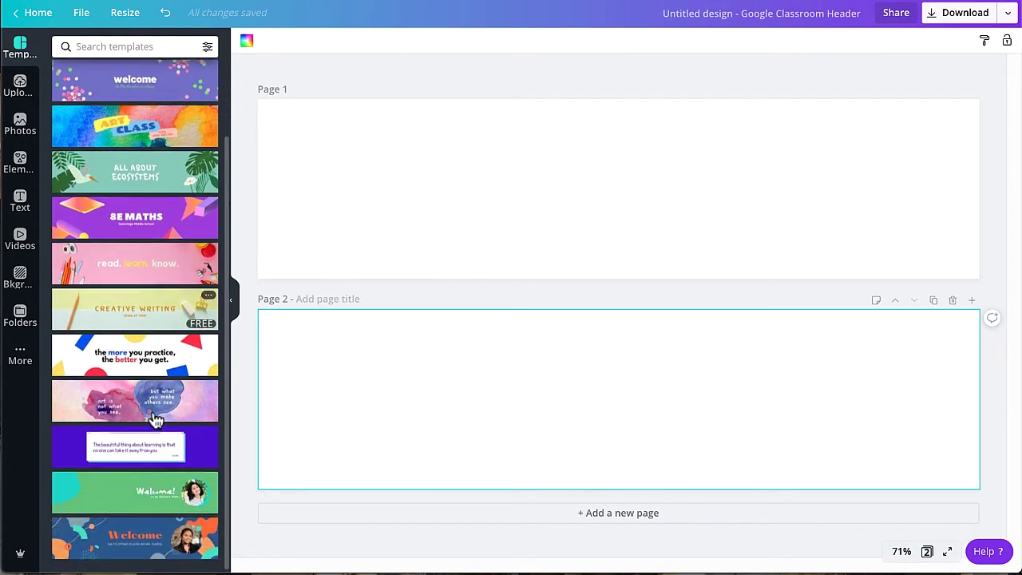
pyautogui.click(132, 489)
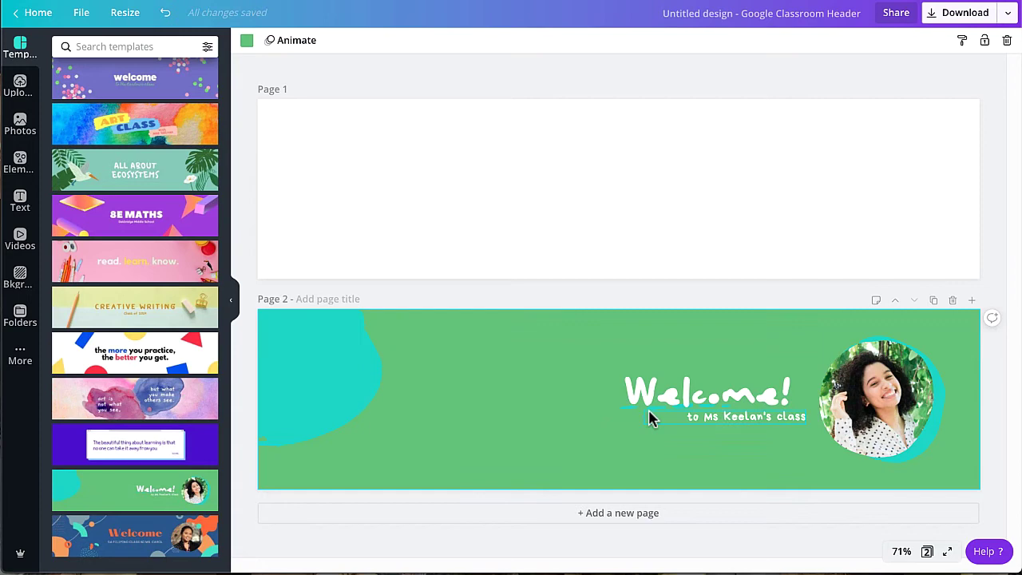
# Change the Welcome! headline to read '2nd Block' without the exclamation mark
pyautogui.click(693, 399)
pyautogui.doubleClick(693, 396)
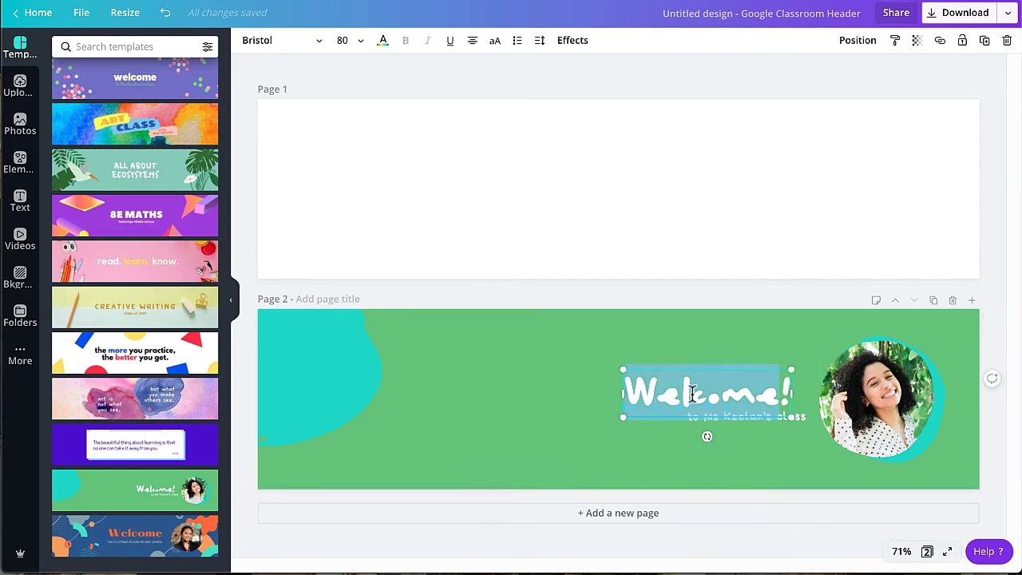
pyautogui.write('2nd B')
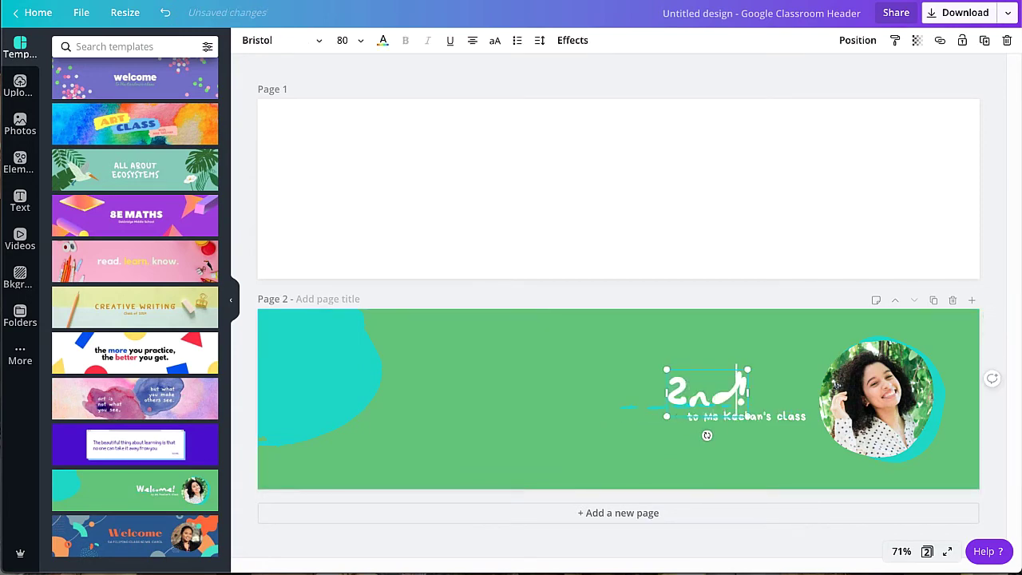
pyautogui.write('lock')
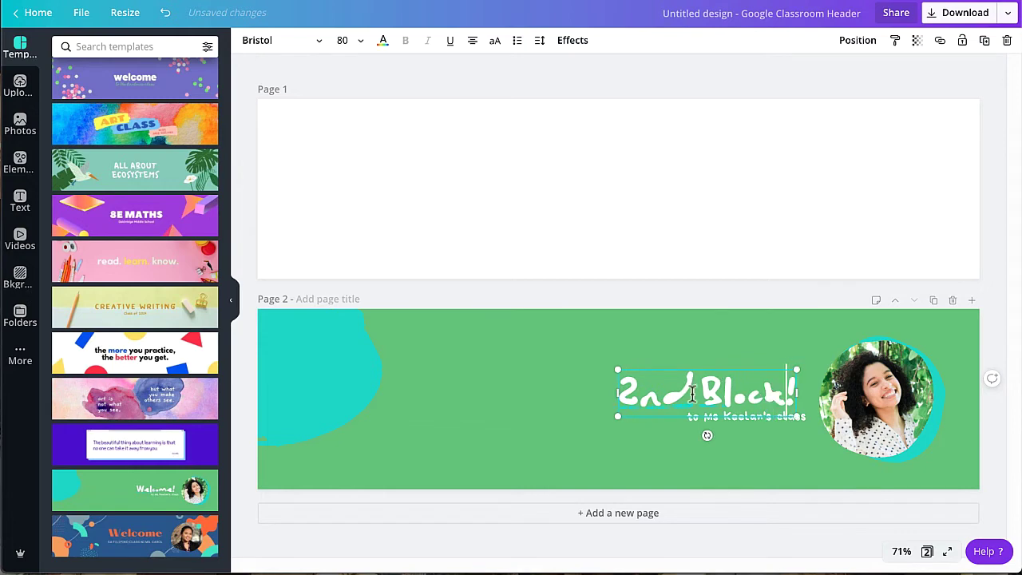
pyautogui.click(760, 471)
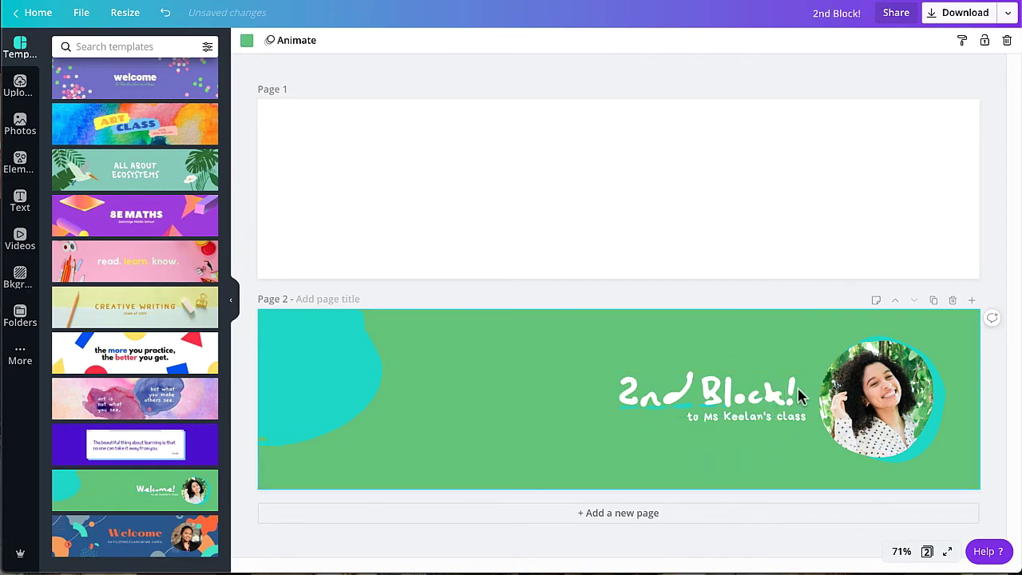
pyautogui.click(799, 394)
pyautogui.moveTo(798, 392); pyautogui.dragTo(792, 392)
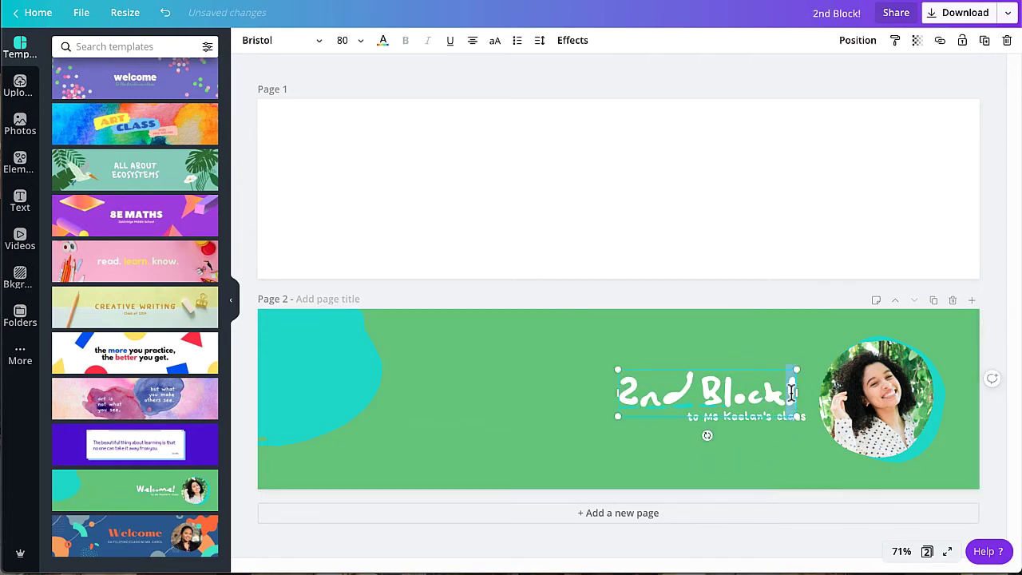
pyautogui.press('BackSpace')
pyautogui.click(530, 397)
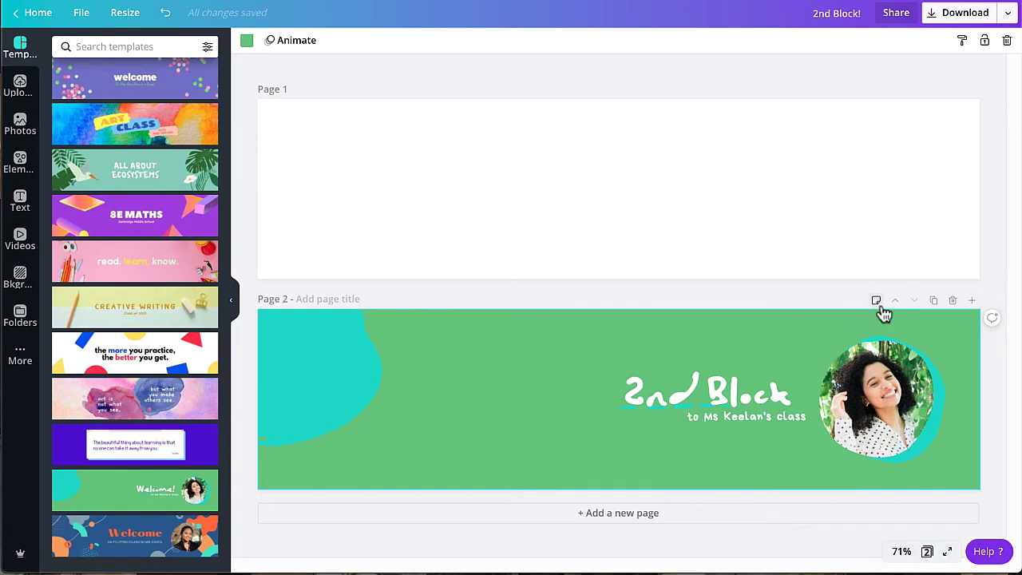
# Duplicate the 2nd Block page, retitle the copy '1st Block', and move it above 2nd Block
pyautogui.click(934, 302)
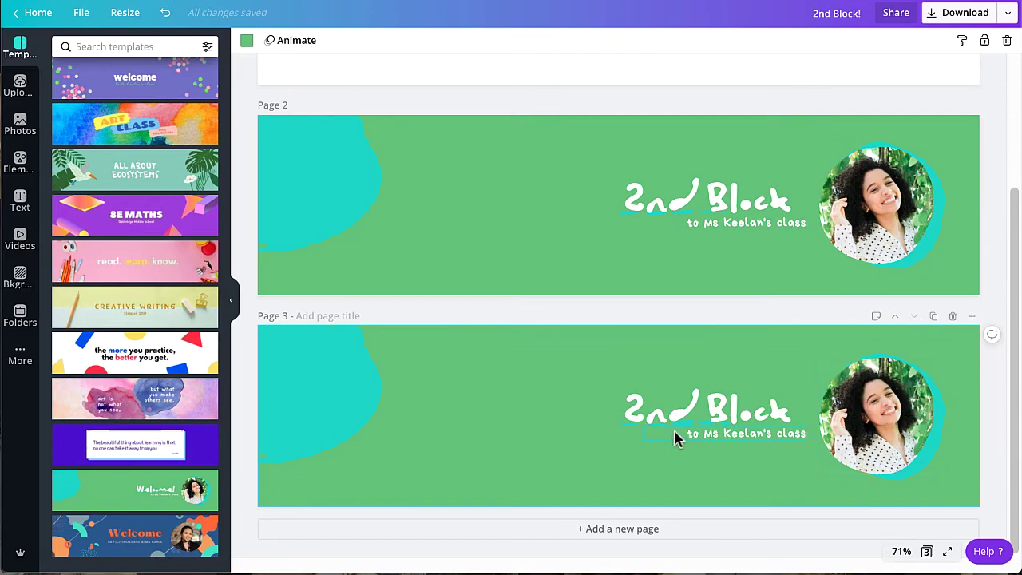
pyautogui.click(692, 409)
pyautogui.hotkey('shift', 'Right')
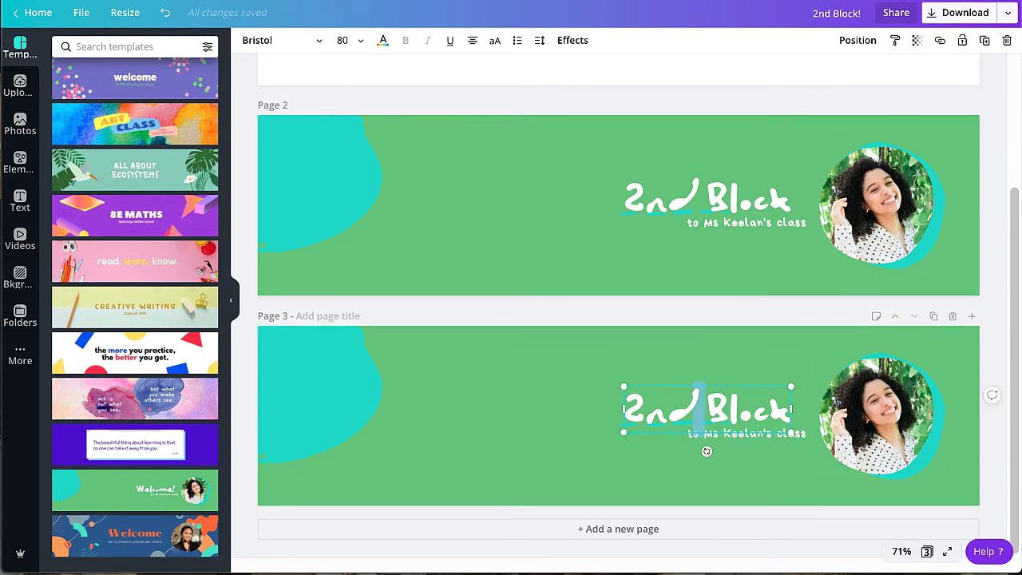
pyautogui.press('BackSpace')
pyautogui.press('BackSpace')
pyautogui.press('BackSpace')
pyautogui.press('BackSpace')
pyautogui.write('1s')
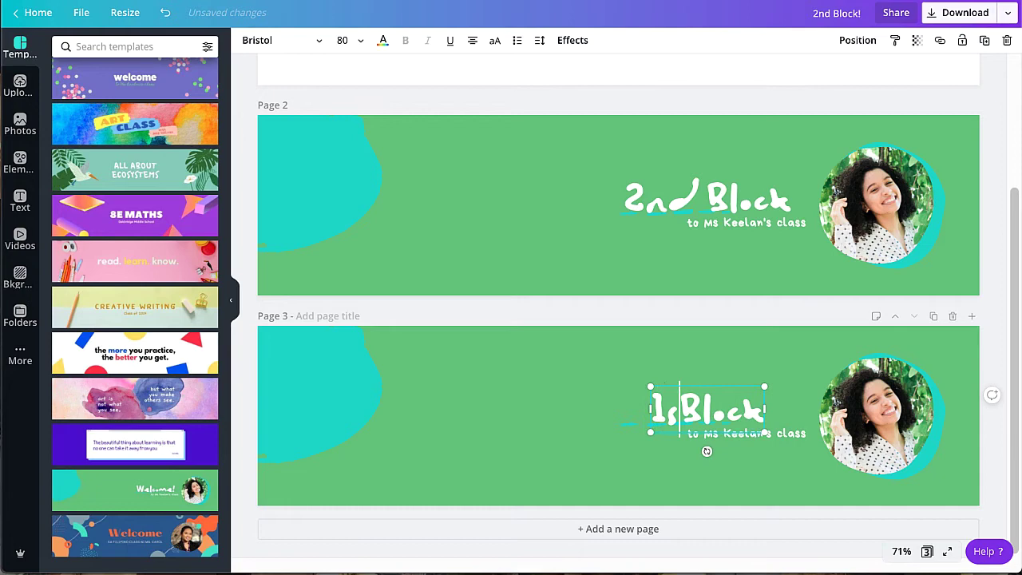
pyautogui.write('t')
pyautogui.click(723, 479)
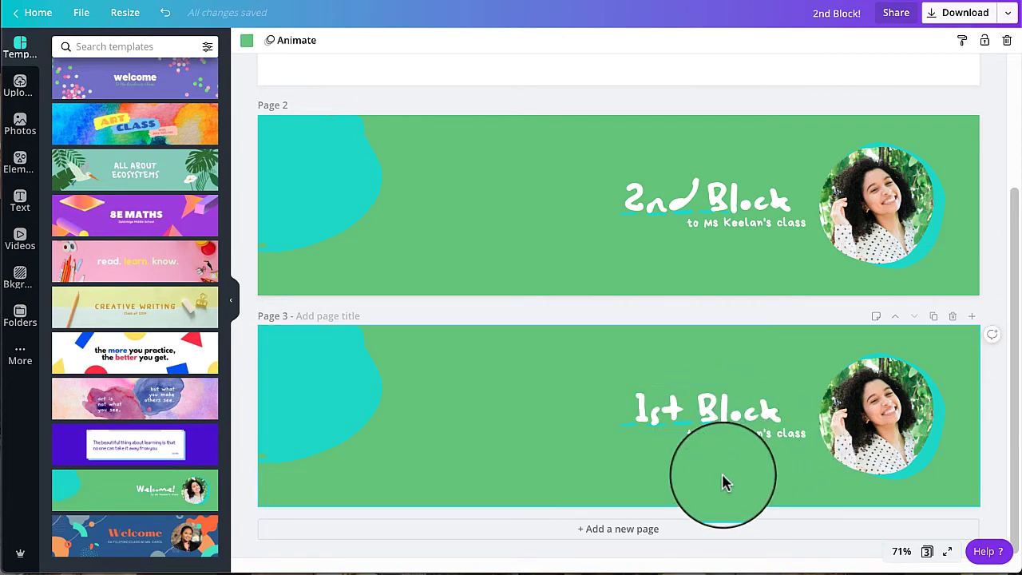
pyautogui.click(895, 317)
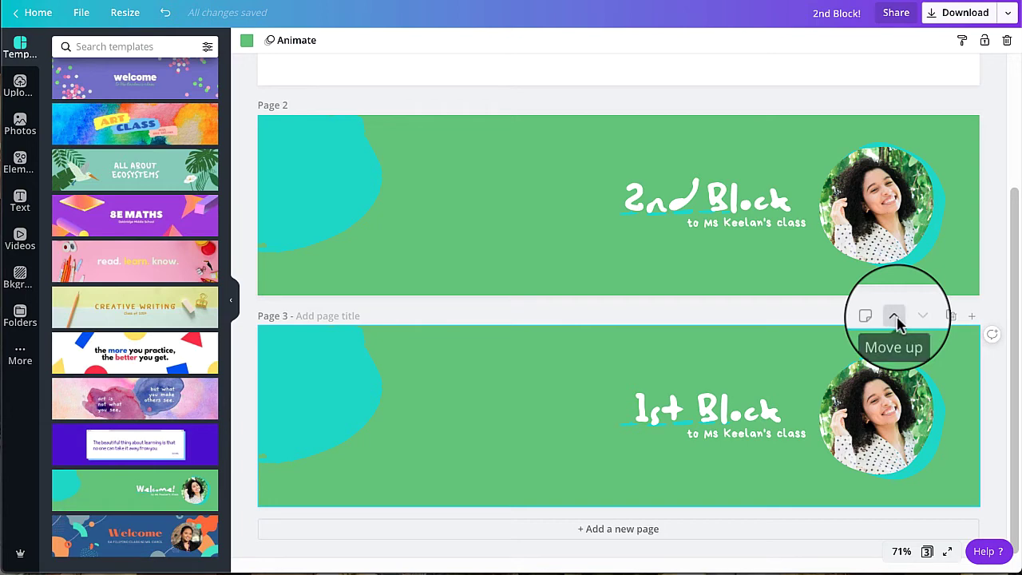
pyautogui.scroll(-2, 873, 383)
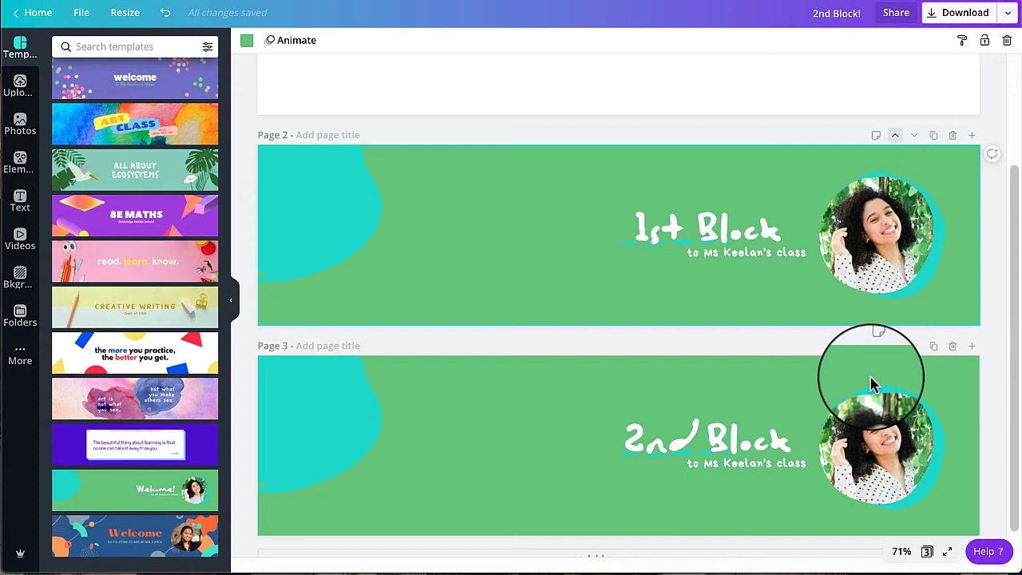
# Delete the 1st Block and 2nd Block header pages
pyautogui.click(953, 137)
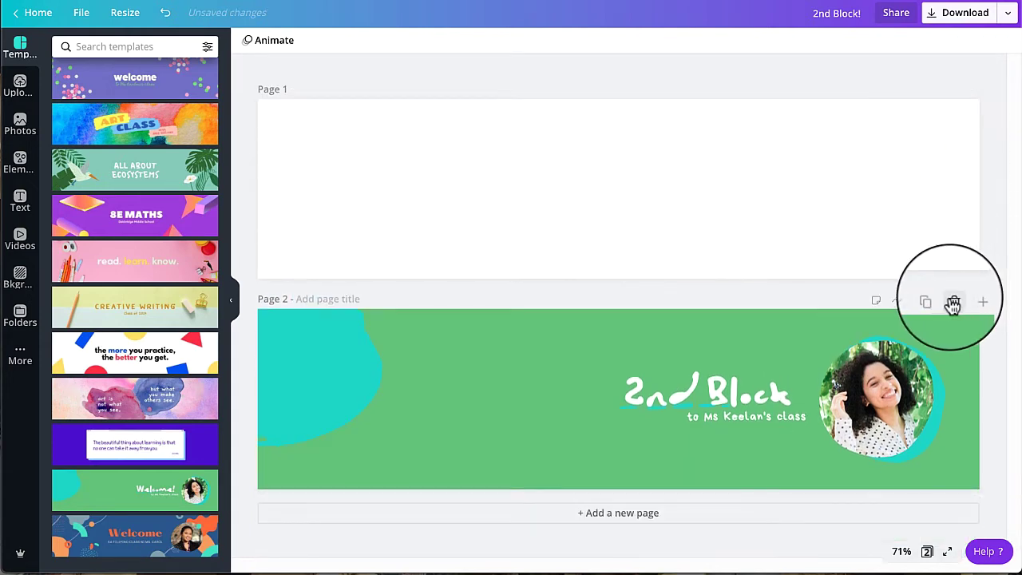
pyautogui.click(951, 299)
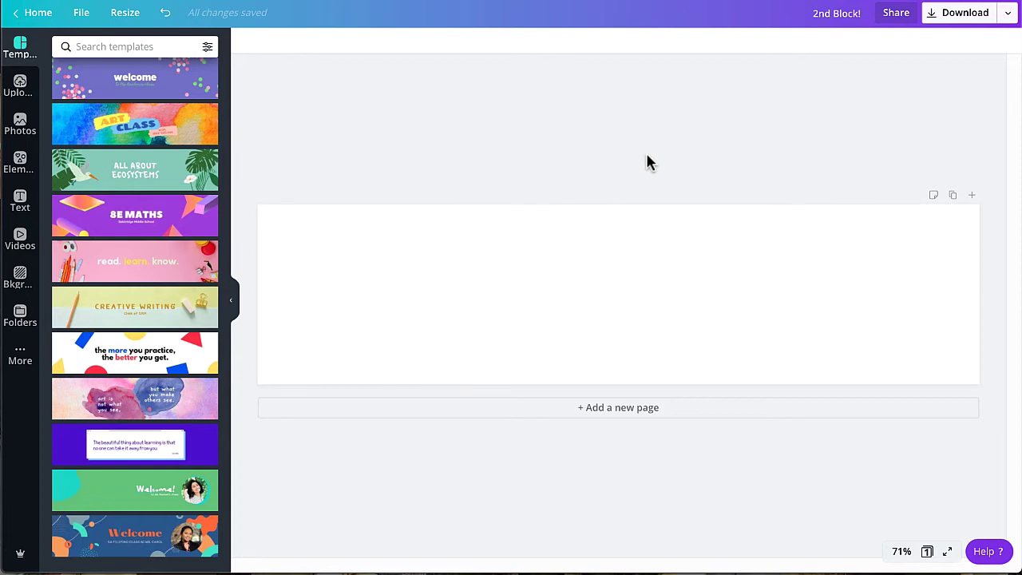
# Search stock photos for 'apartment' and add the empty-room photo with wooden floor
pyautogui.click(20, 125)
pyautogui.click(116, 48)
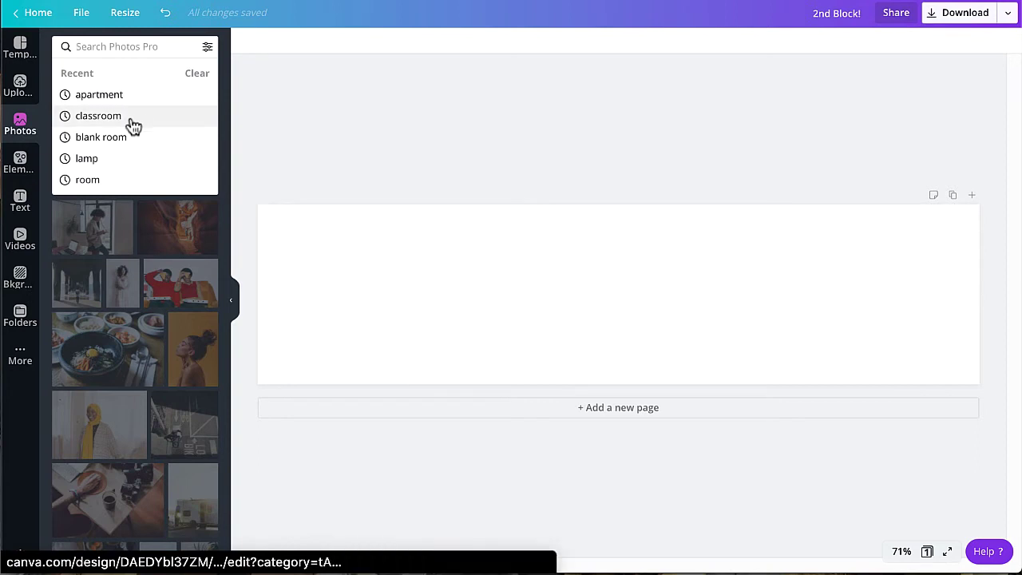
pyautogui.click(101, 96)
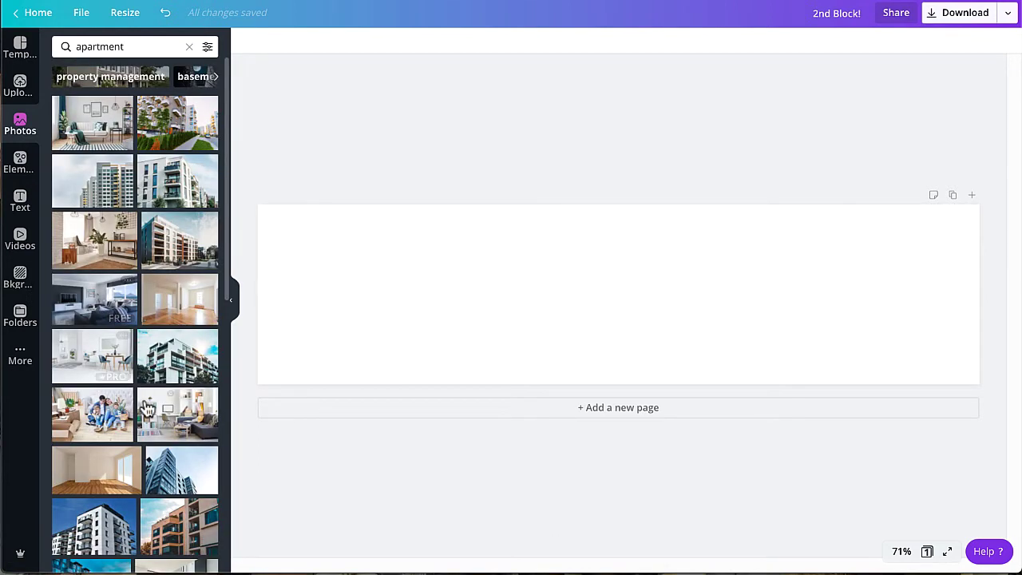
pyautogui.scroll(-1, 141, 423)
pyautogui.scroll(-2, 141, 423)
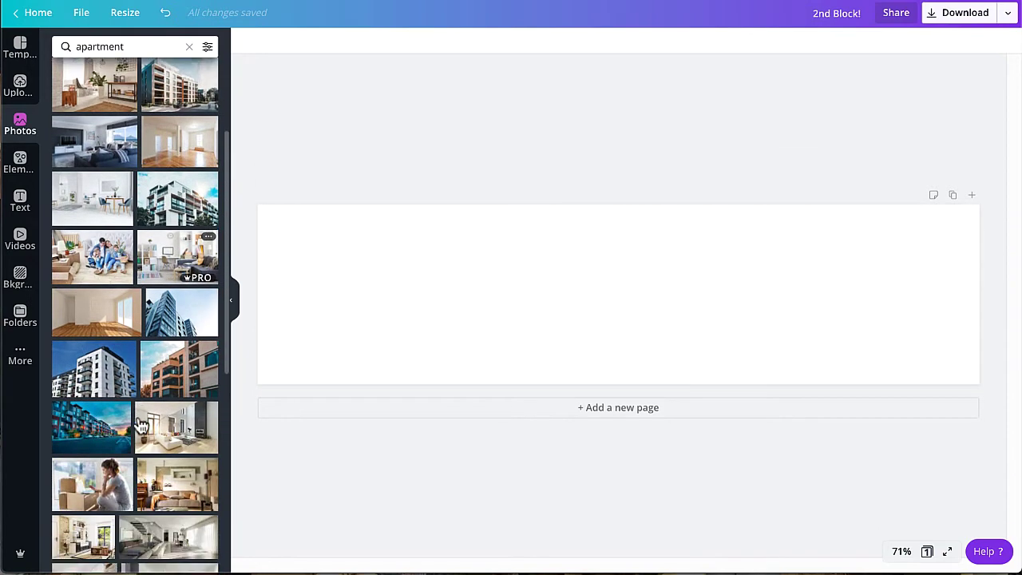
pyautogui.click(100, 314)
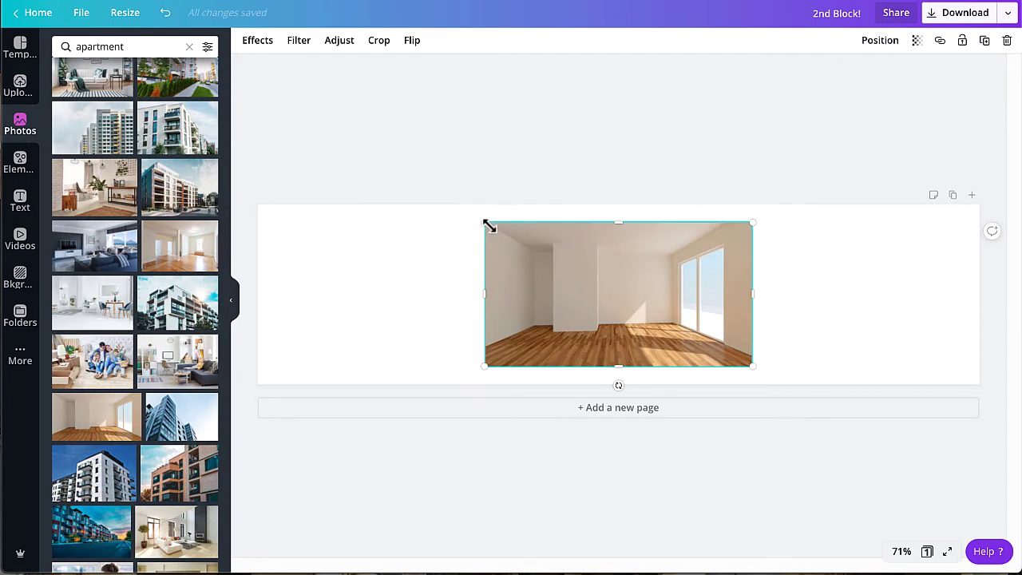
# Stretch and crop the room photo so it fills the whole banner
pyautogui.moveTo(488, 226); pyautogui.dragTo(213, 209)
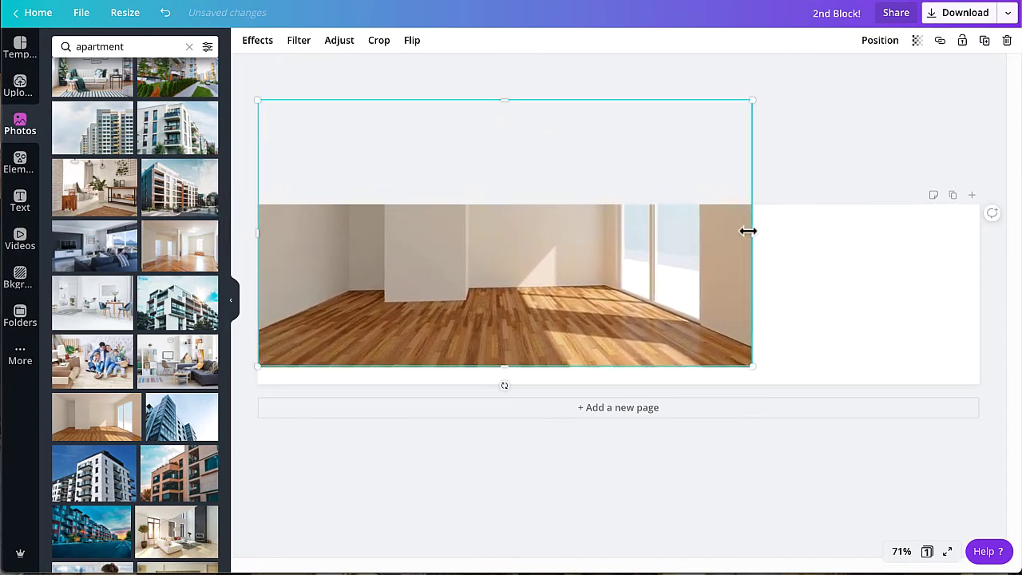
pyautogui.moveTo(753, 234); pyautogui.dragTo(979, 261)
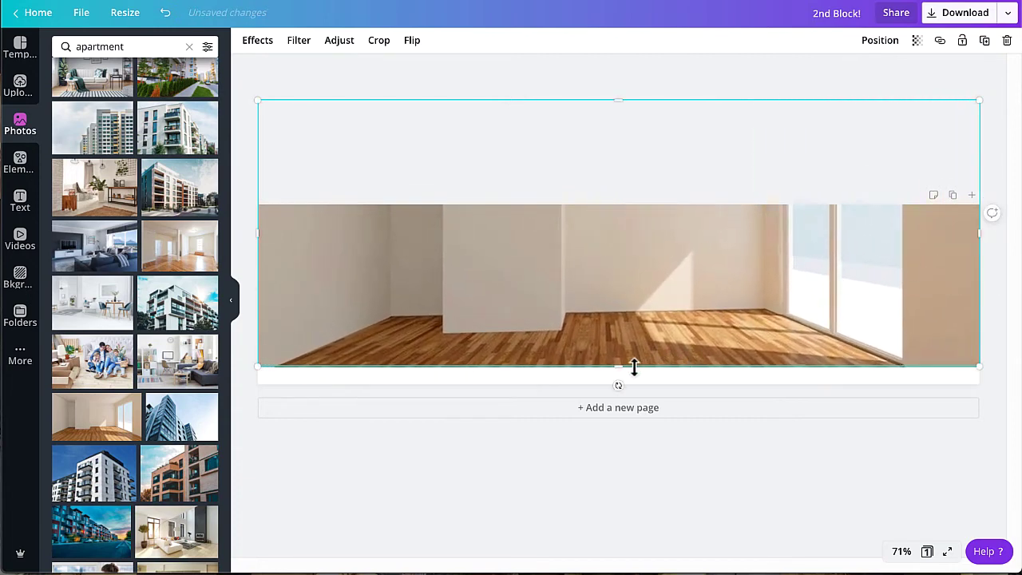
pyautogui.moveTo(624, 367); pyautogui.dragTo(632, 384)
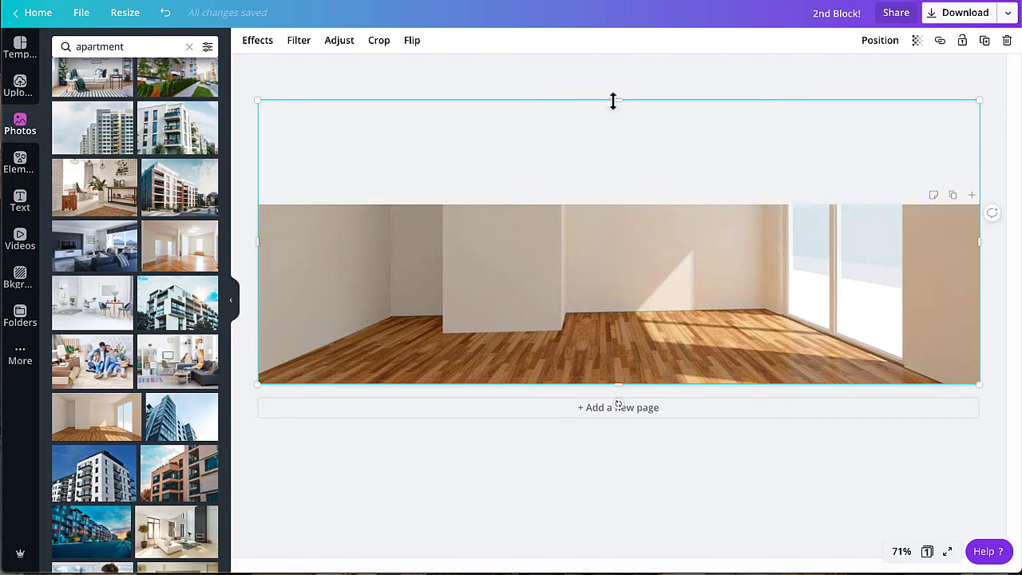
pyautogui.moveTo(612, 104); pyautogui.dragTo(619, 207)
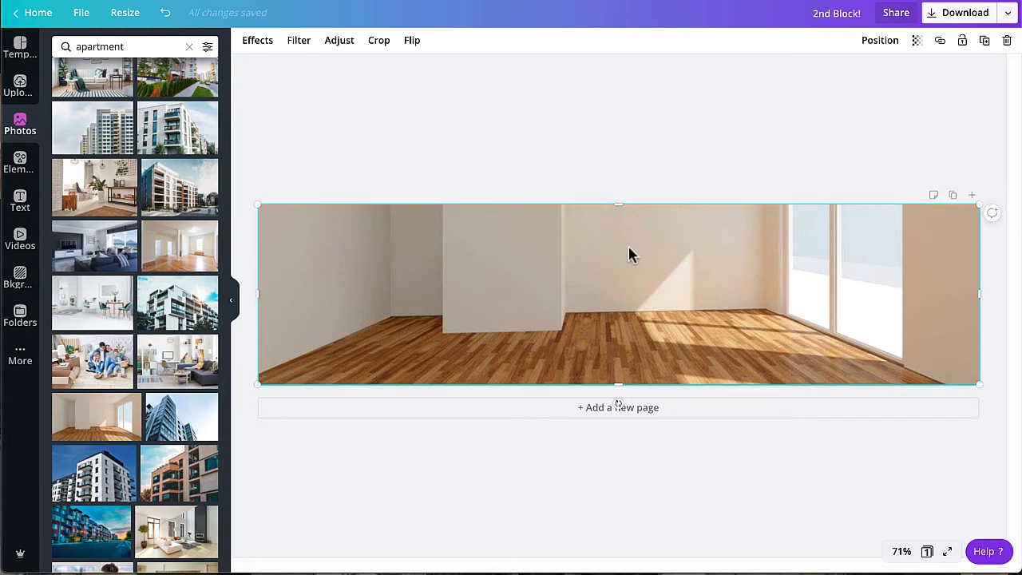
pyautogui.doubleClick(620, 320)
pyautogui.moveTo(620, 320)
pyautogui.mouseDown()
pyautogui.moveTo(620, 294)
pyautogui.moveTo(623, 335)
pyautogui.moveTo(623, 314)
pyautogui.mouseUp()
pyautogui.click(595, 488)
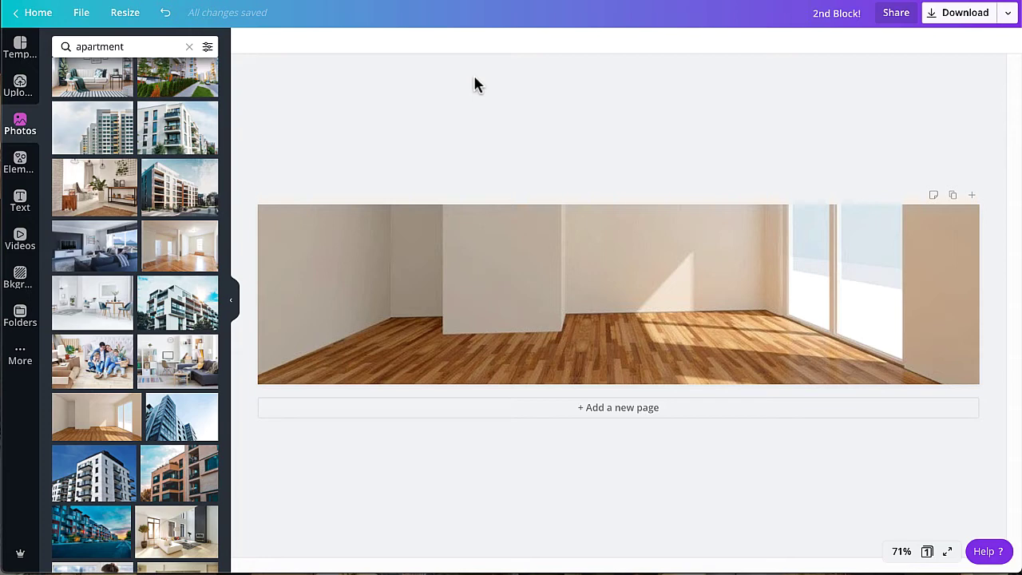
# Add a plain whiteboard from an Elements search onto the back wall and nudge the cube shelf lower
pyautogui.click(22, 166)
pyautogui.click(111, 46)
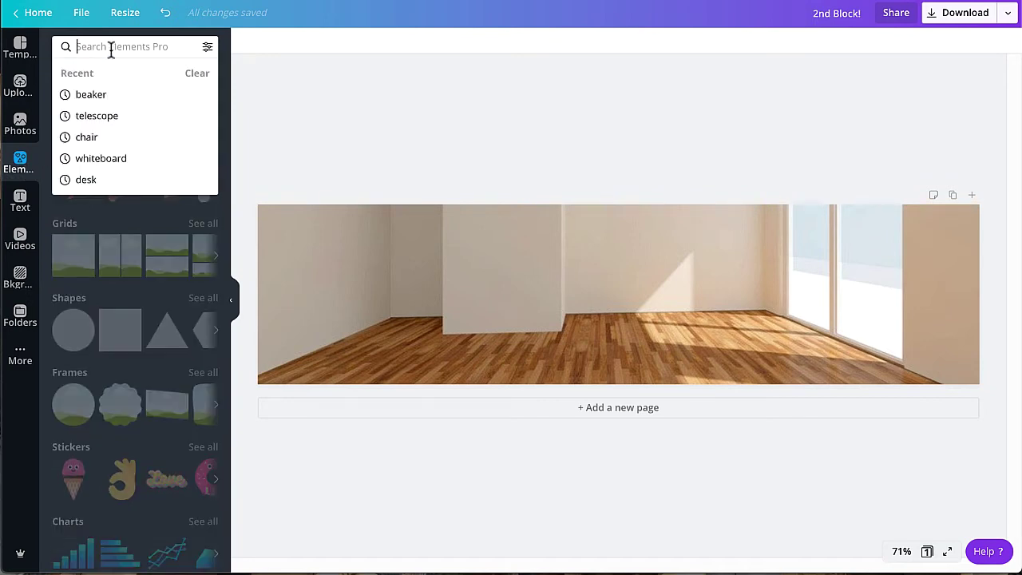
pyautogui.click(110, 158)
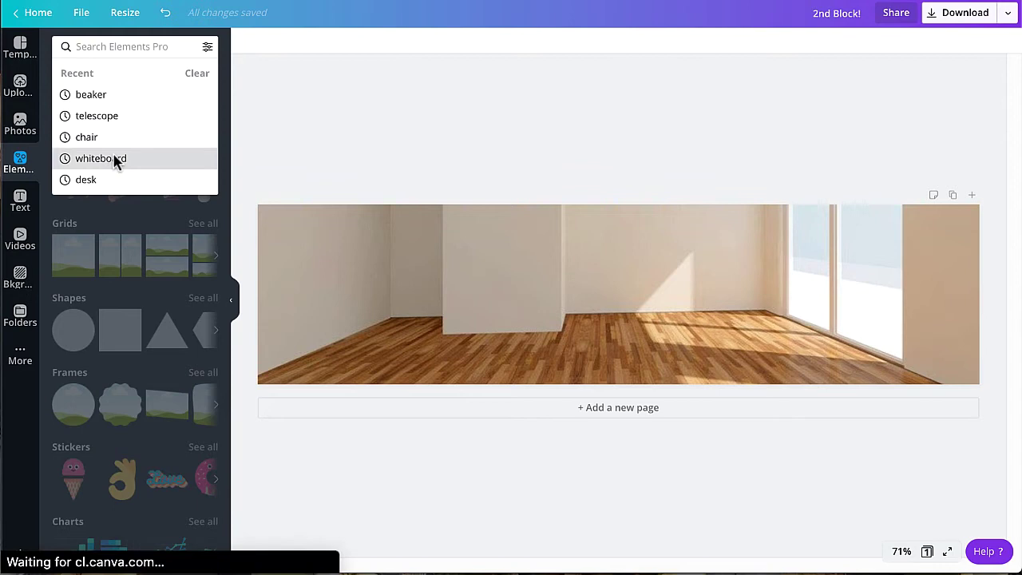
pyautogui.scroll(-1, 109, 251)
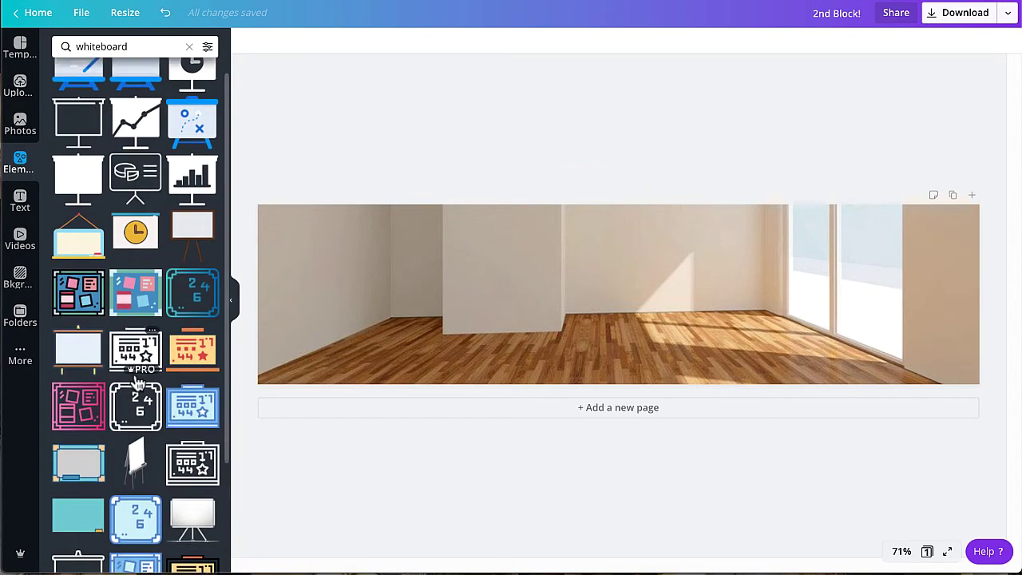
pyautogui.click(98, 299)
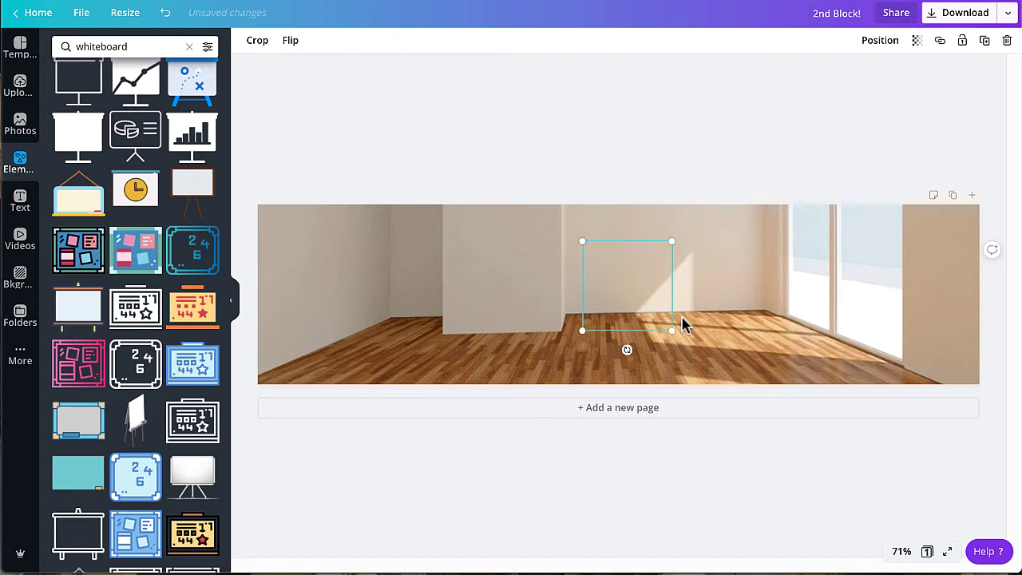
pyautogui.moveTo(634, 290); pyautogui.dragTo(645, 267)
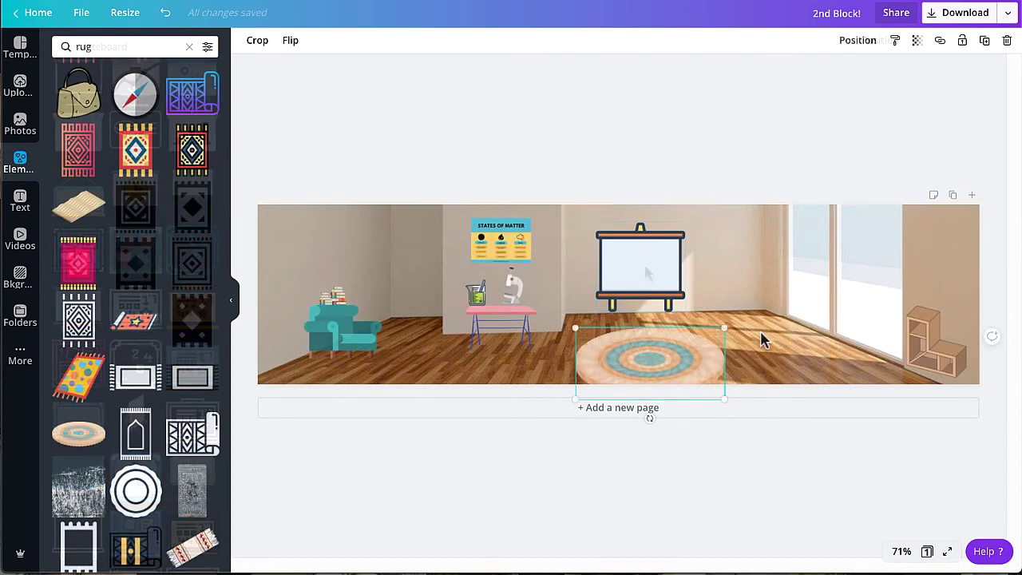
pyautogui.click(756, 121)
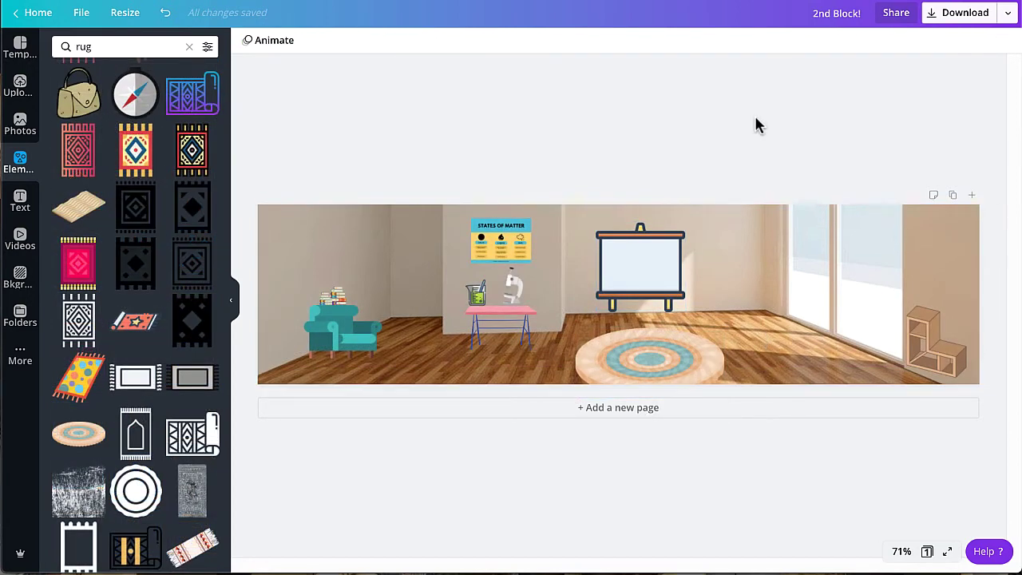
pyautogui.moveTo(919, 335); pyautogui.dragTo(922, 354)
pyautogui.click(771, 88)
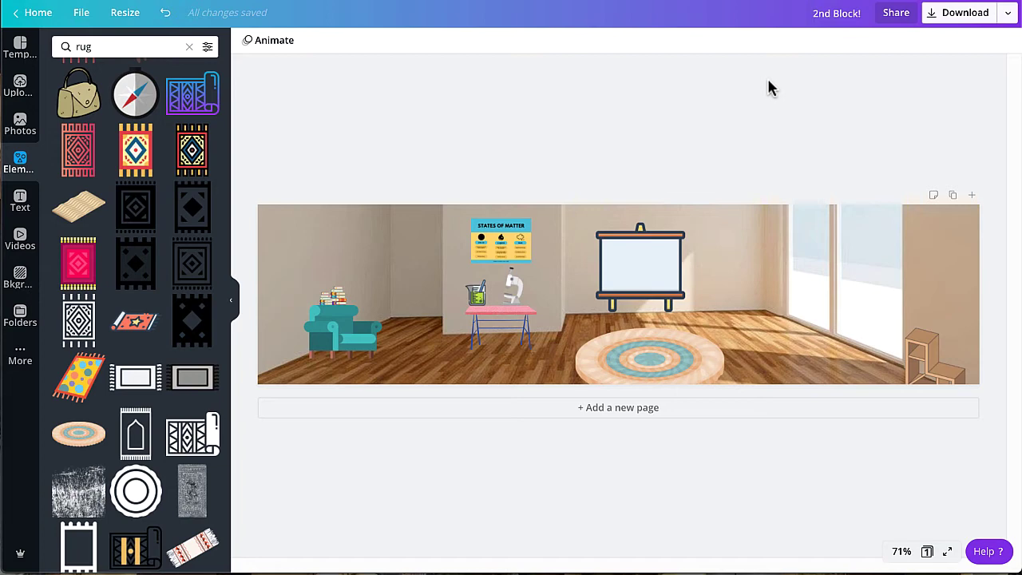
# Add the Bitmoji sticker carrying books, enlarged and placed beside the window
pyautogui.click(20, 356)
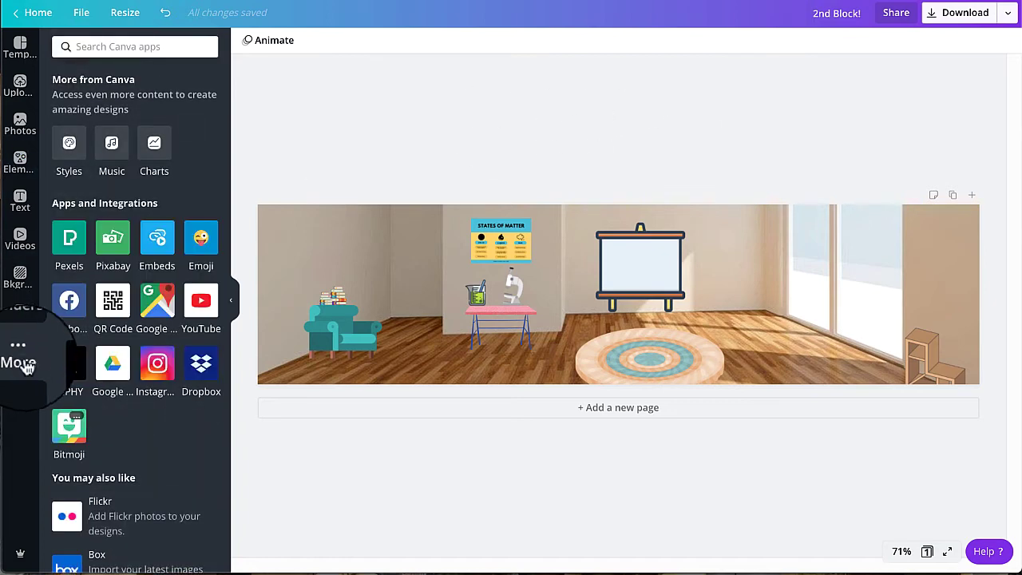
pyautogui.click(68, 434)
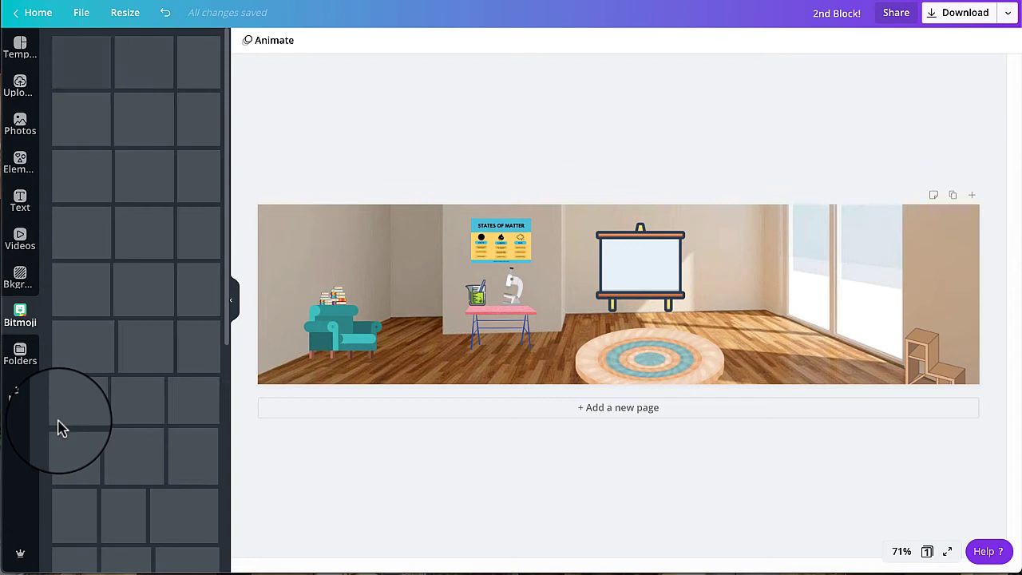
pyautogui.scroll(-4, 135, 345)
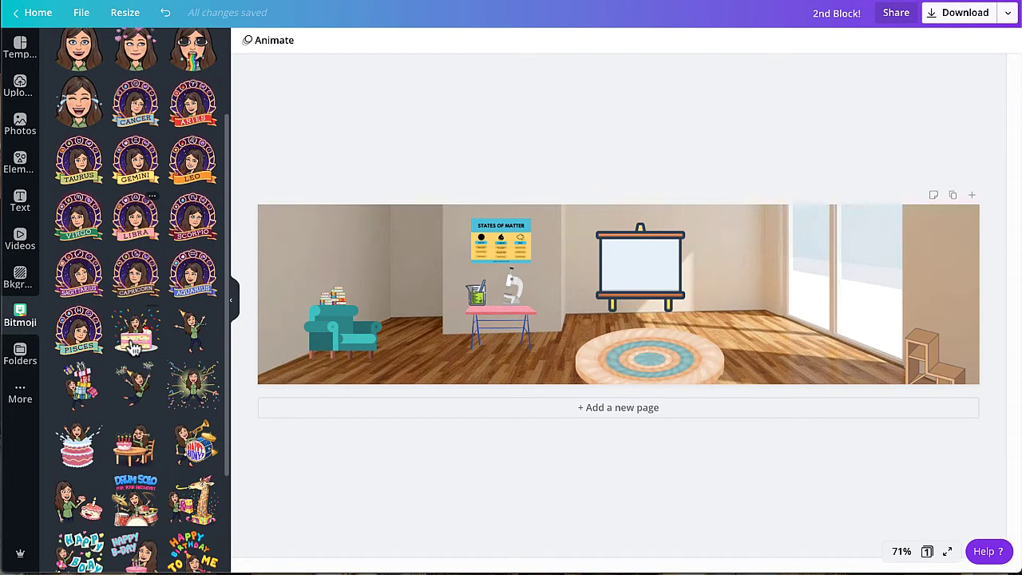
pyautogui.scroll(-4, 134, 345)
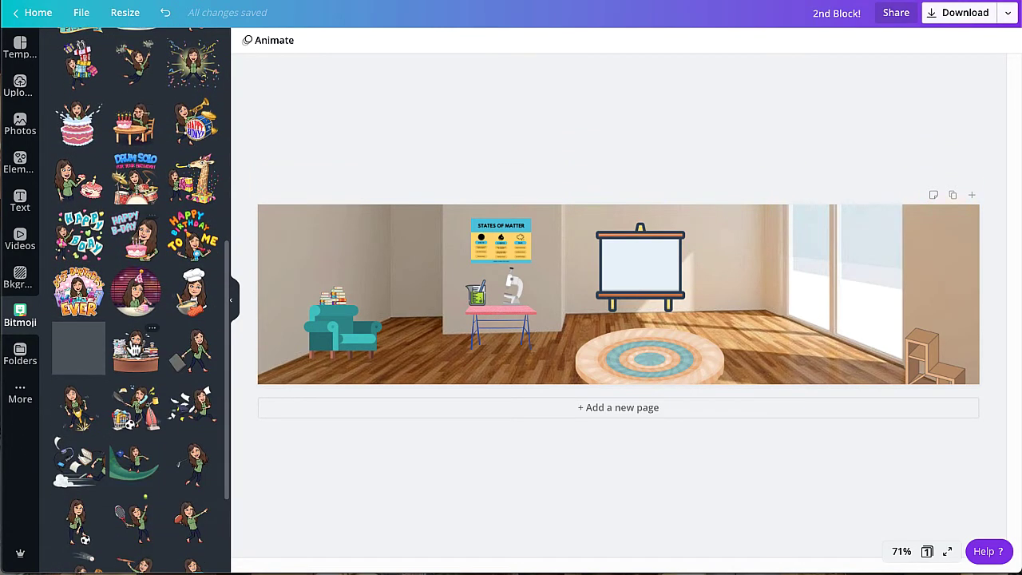
pyautogui.scroll(-3, 135, 347)
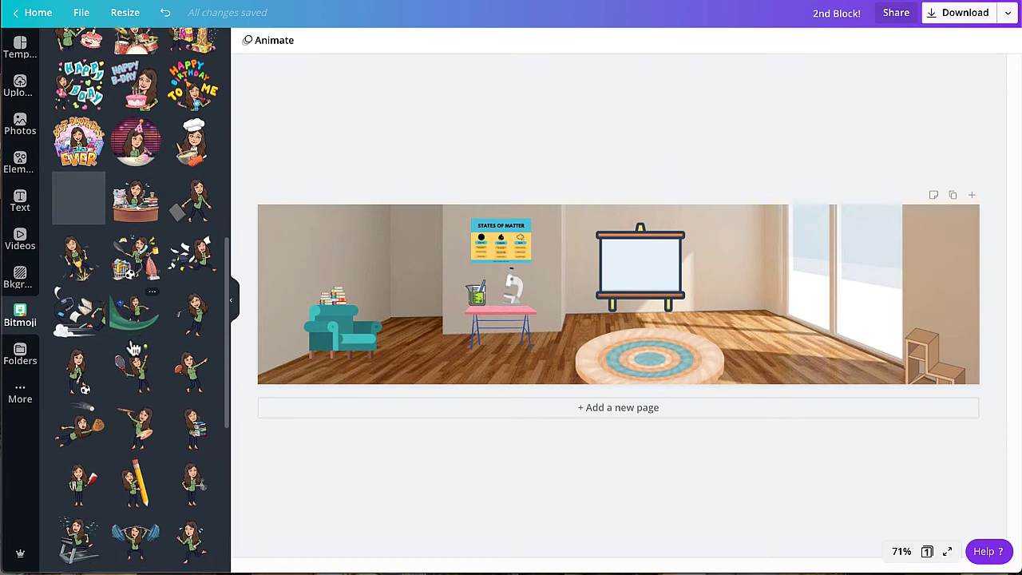
pyautogui.scroll(-1, 134, 349)
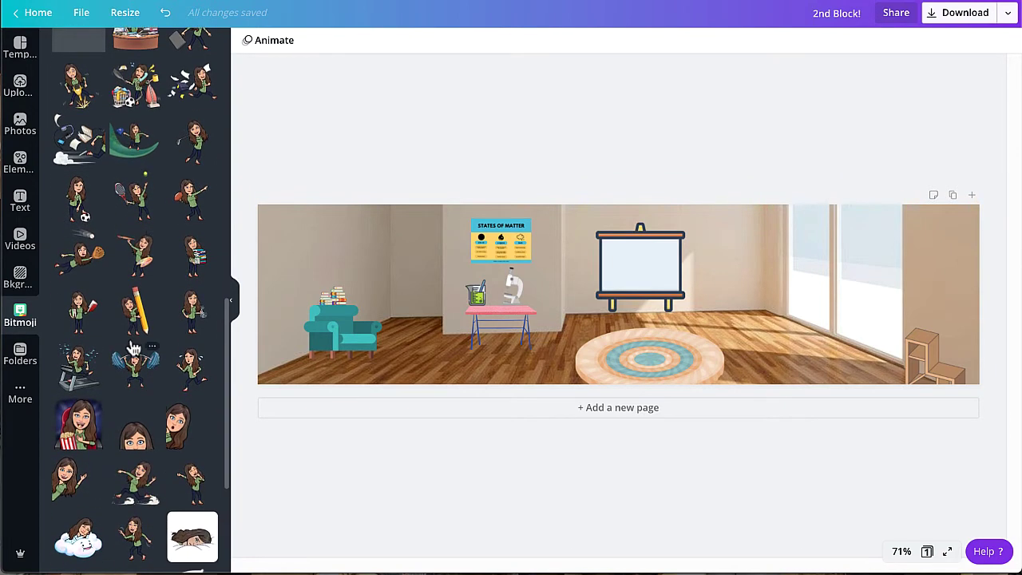
pyautogui.scroll(-1, 133, 349)
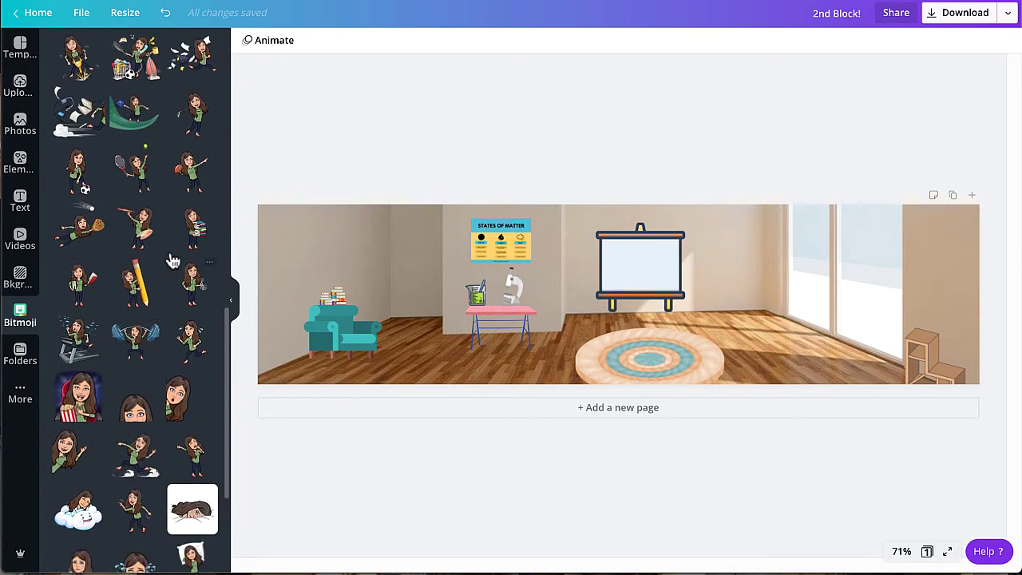
pyautogui.click(192, 243)
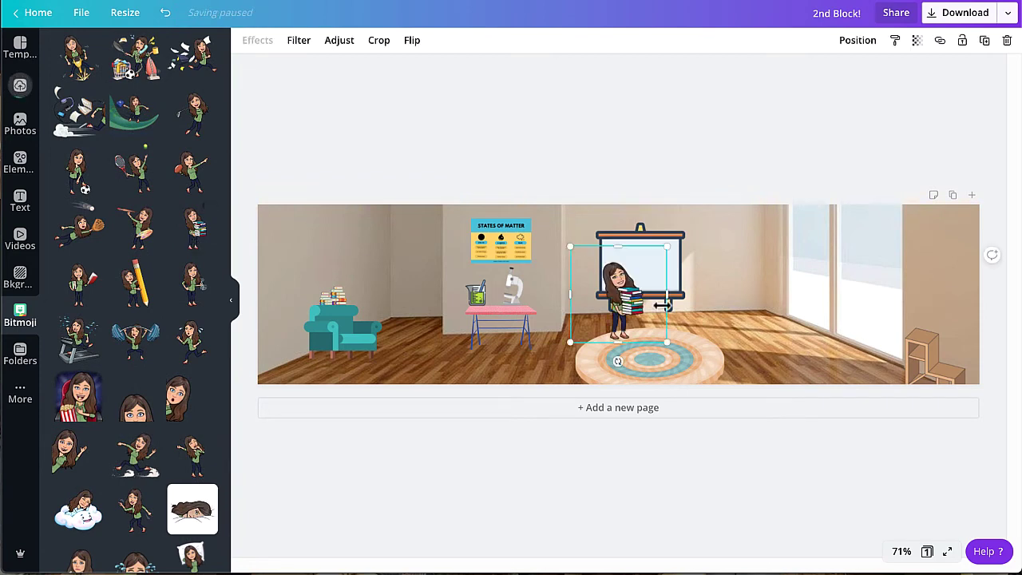
pyautogui.moveTo(622, 281); pyautogui.dragTo(827, 297)
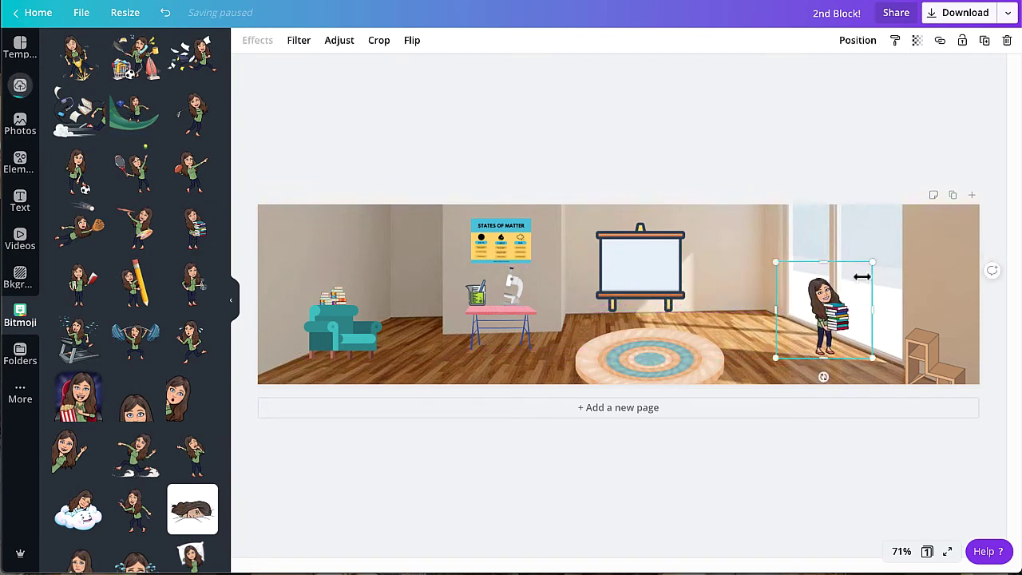
pyautogui.moveTo(869, 263); pyautogui.dragTo(916, 219)
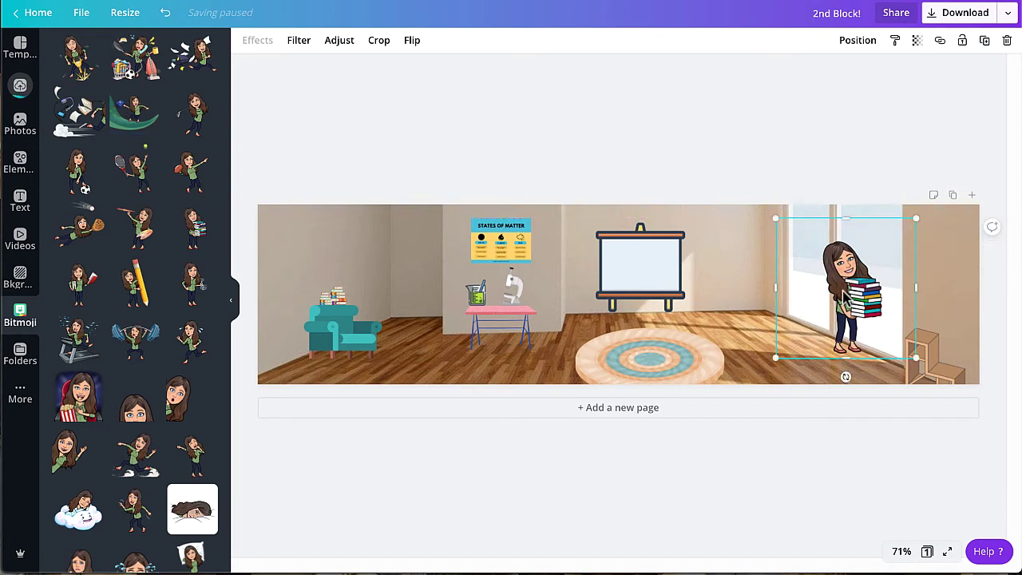
pyautogui.moveTo(844, 296); pyautogui.dragTo(838, 308)
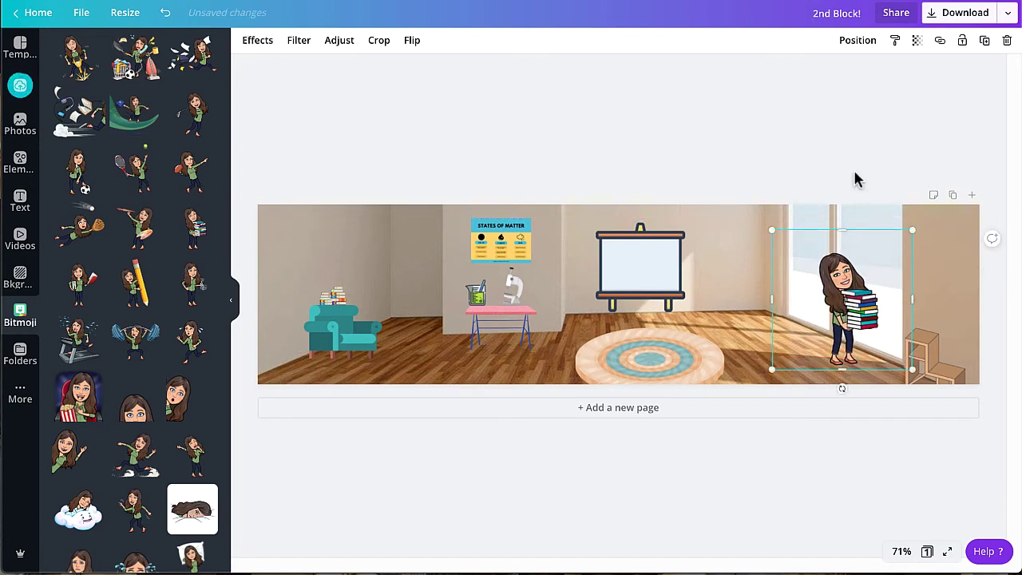
pyautogui.click(855, 170)
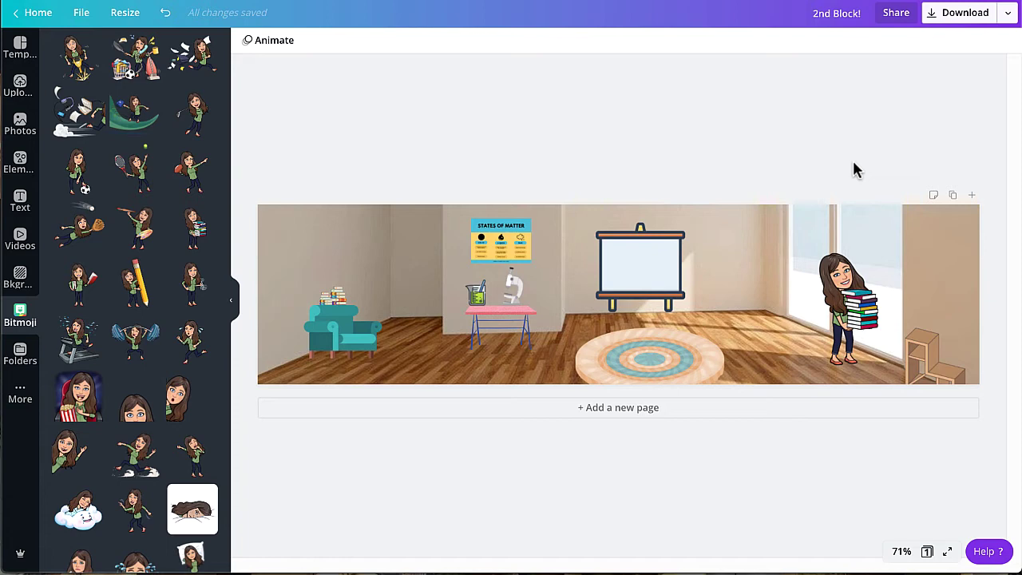
# Replace the '2nd Block!' design title with 'science header'
pyautogui.click(838, 14)
pyautogui.doubleClick(837, 16)
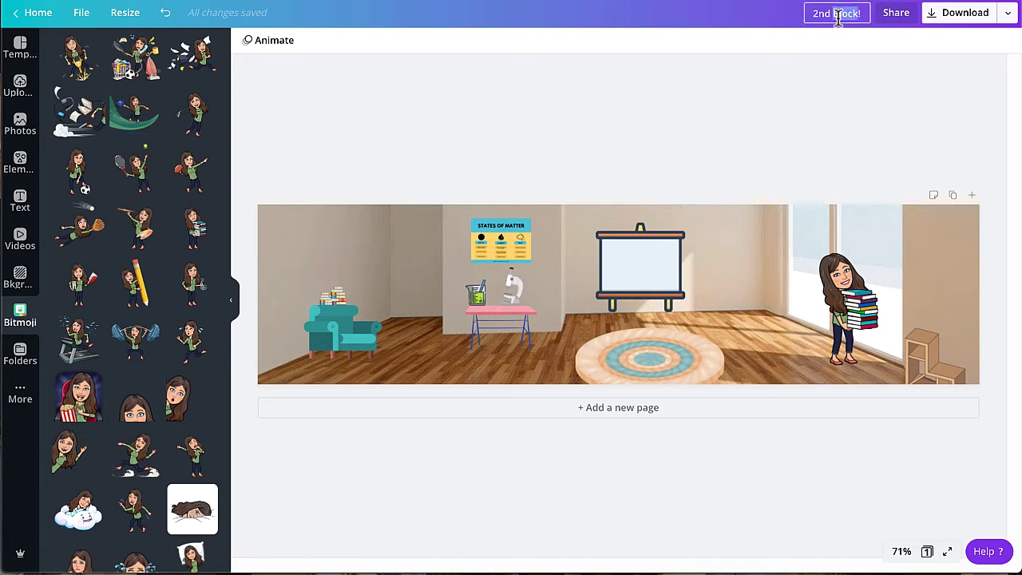
pyautogui.moveTo(869, 11); pyautogui.dragTo(809, 13)
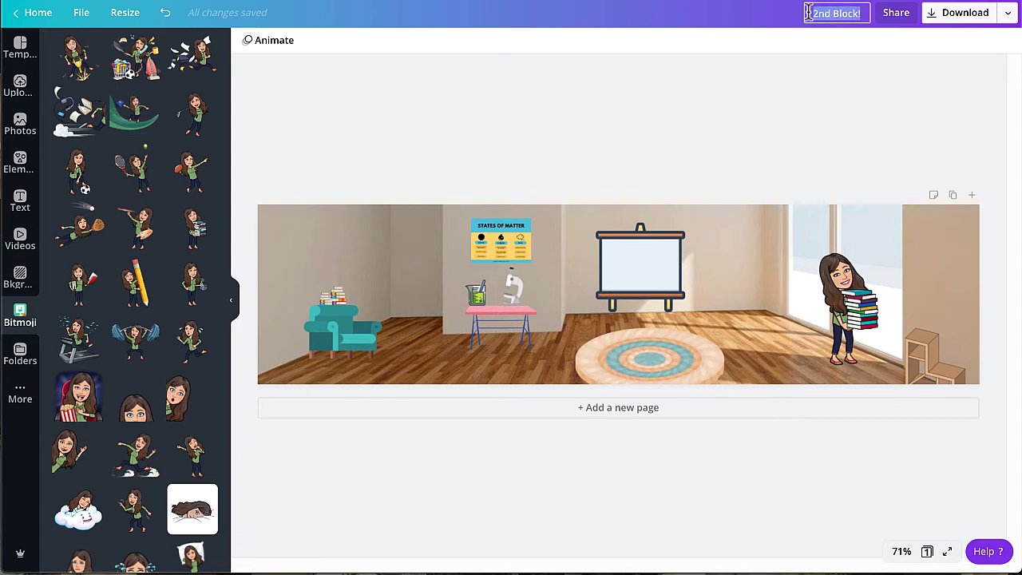
pyautogui.write('sc')
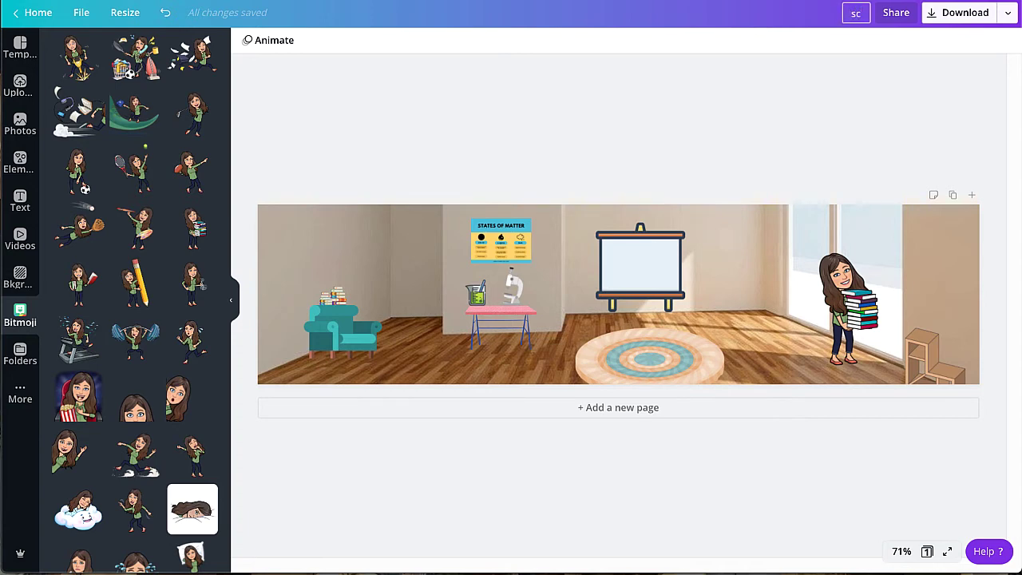
pyautogui.write('ience header')
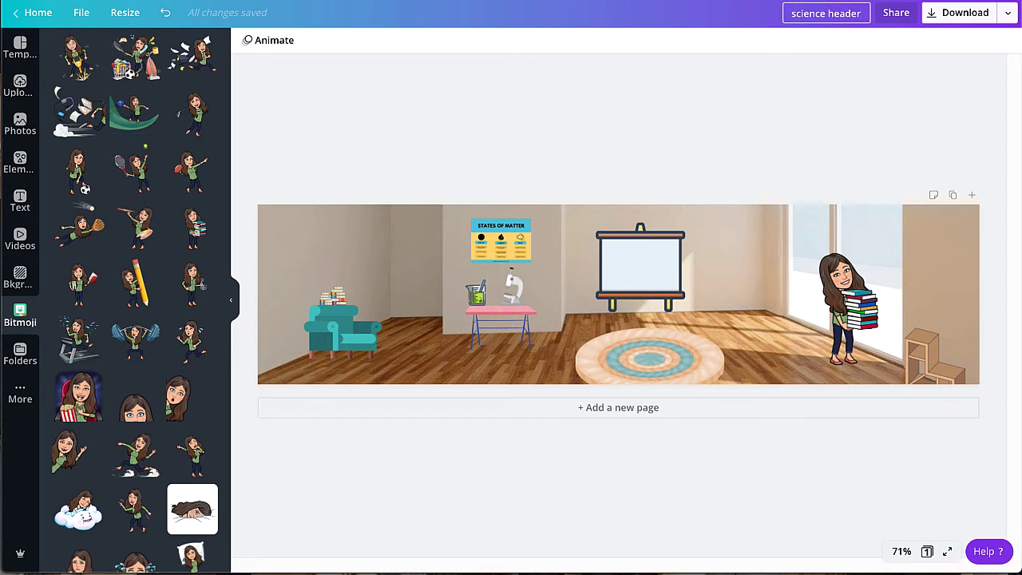
# Download the design as a PNG image named science header.png
pyautogui.click(961, 21)
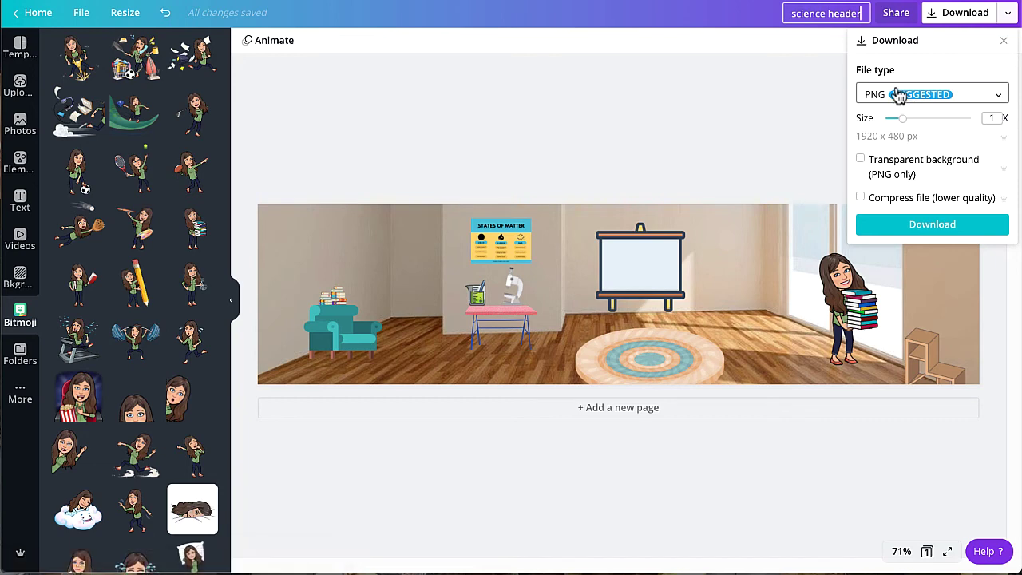
pyautogui.click(899, 231)
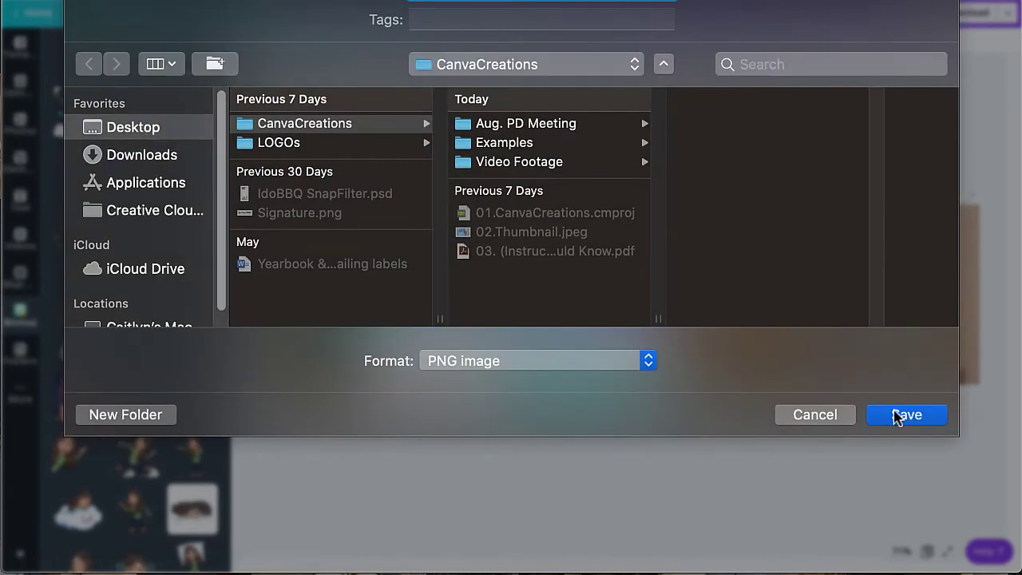
pyautogui.click(896, 415)
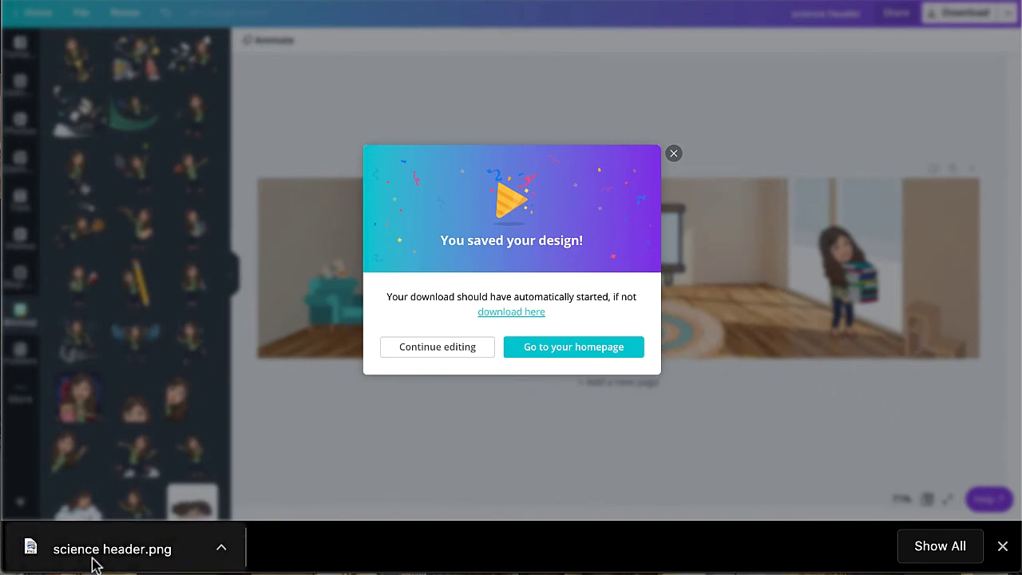
# Save a PNG copy of the header to the Google Drive folder 00. Templates/Posters/Stickers
pyautogui.click(674, 154)
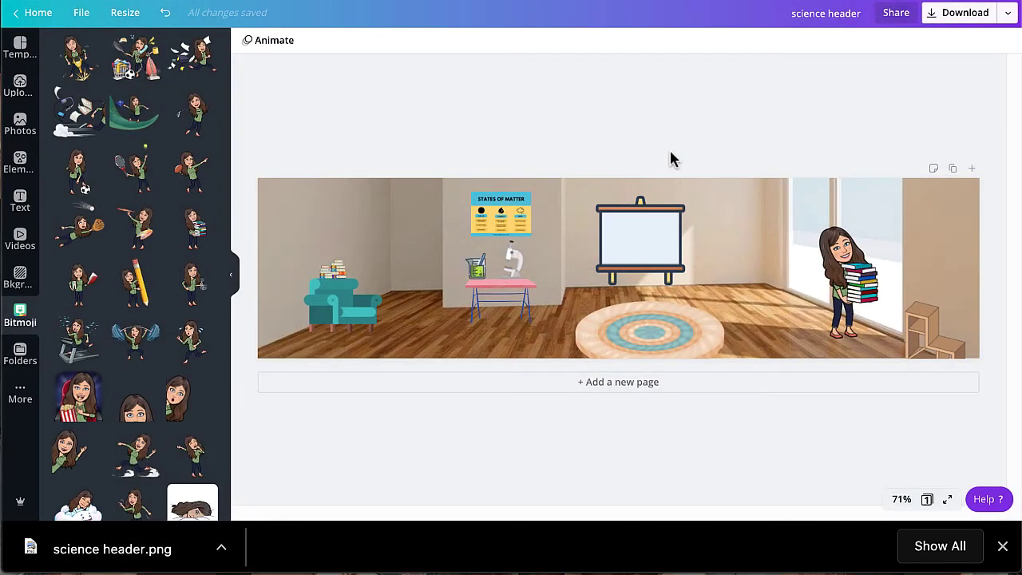
pyautogui.click(1010, 14)
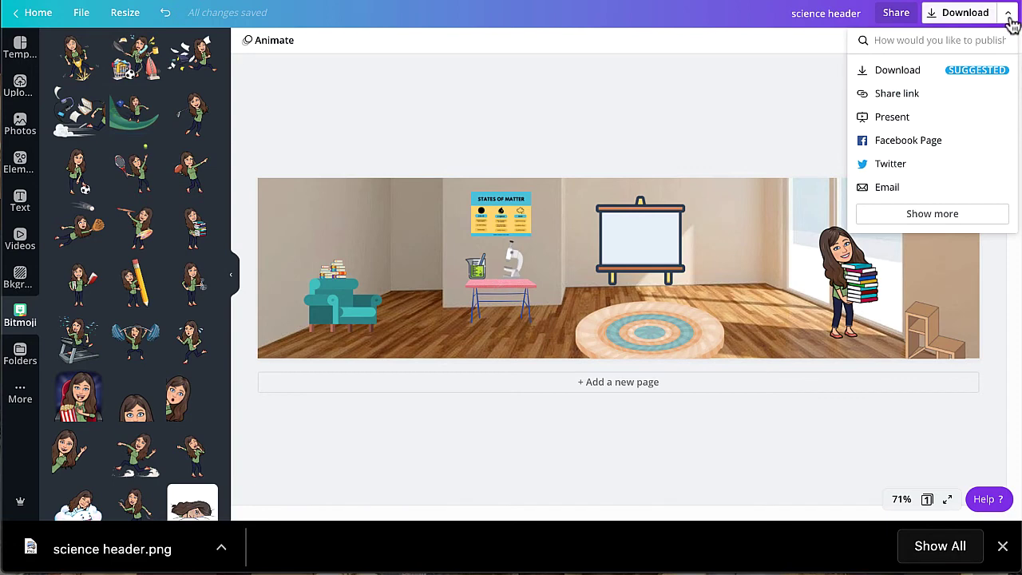
pyautogui.click(934, 224)
pyautogui.click(934, 223)
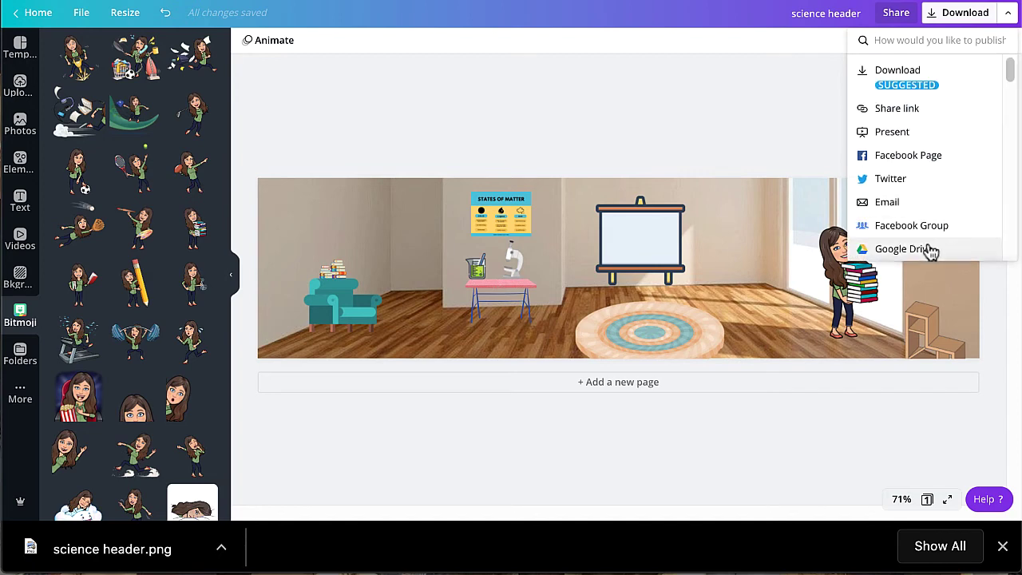
pyautogui.click(926, 249)
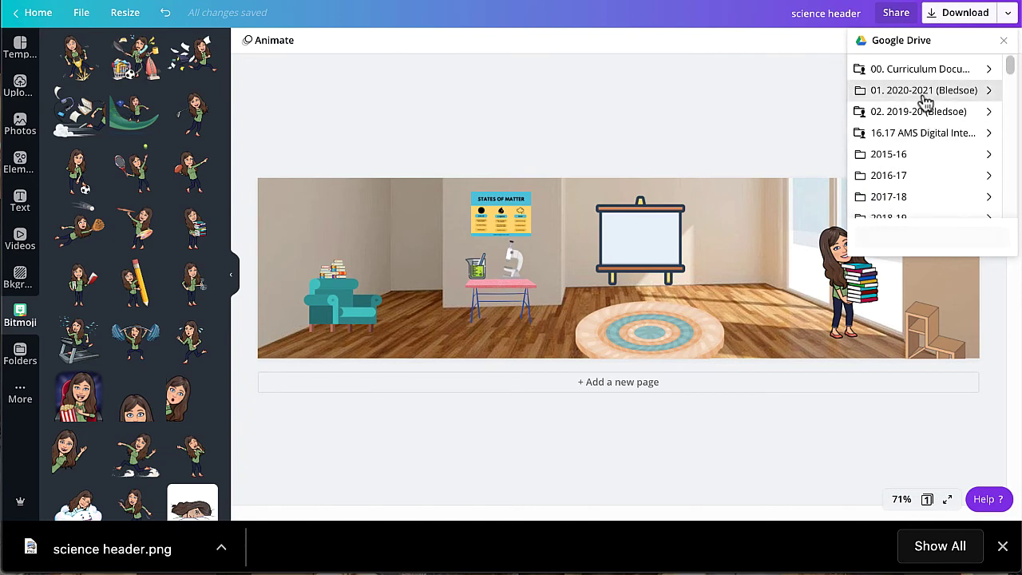
pyautogui.click(925, 100)
pyautogui.click(925, 100)
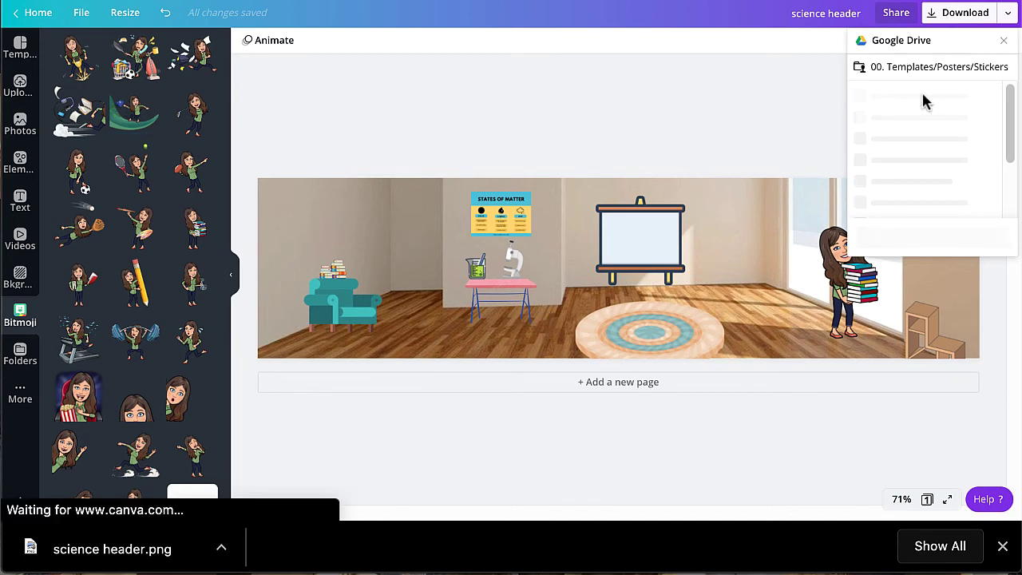
pyautogui.click(966, 249)
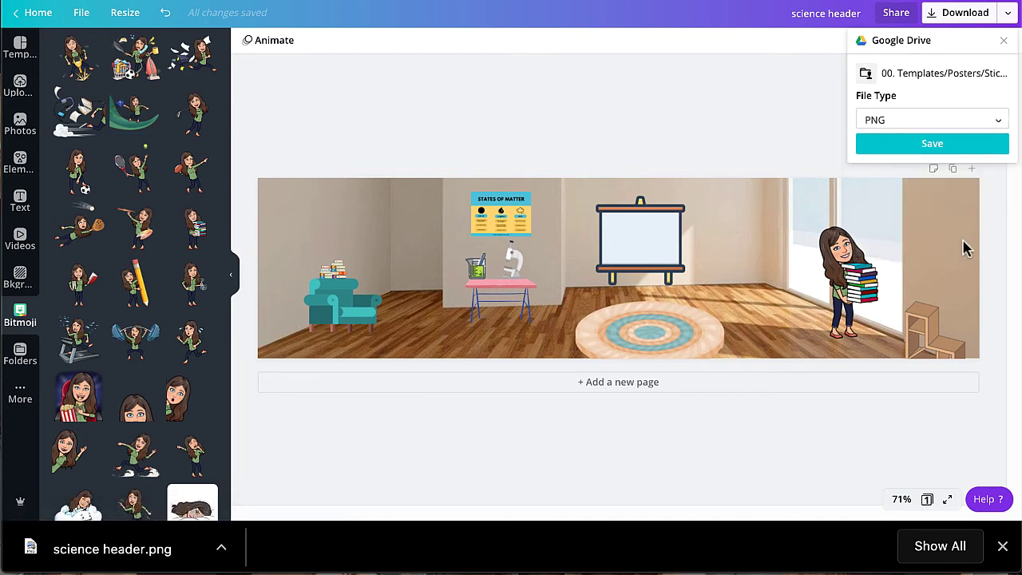
pyautogui.click(897, 145)
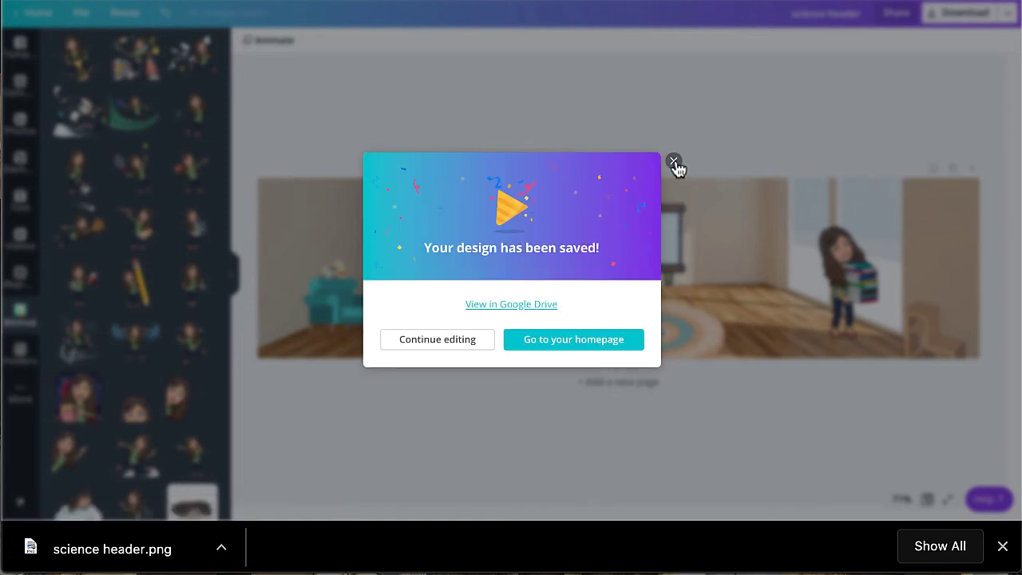
pyautogui.click(673, 163)
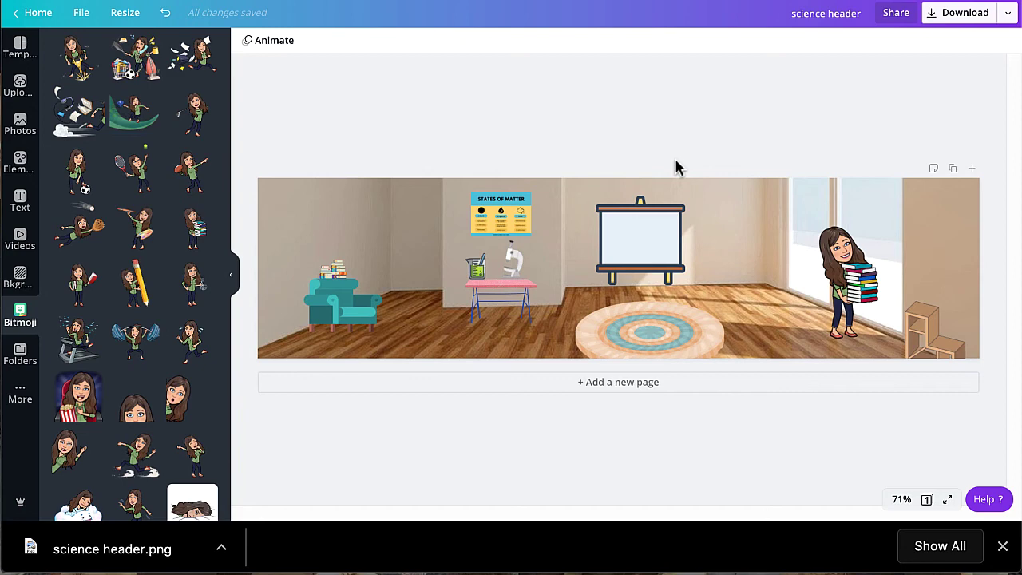
# Upload science header.png from the computer as a custom banner for the 1: Science class
pyautogui.click(680, 2)
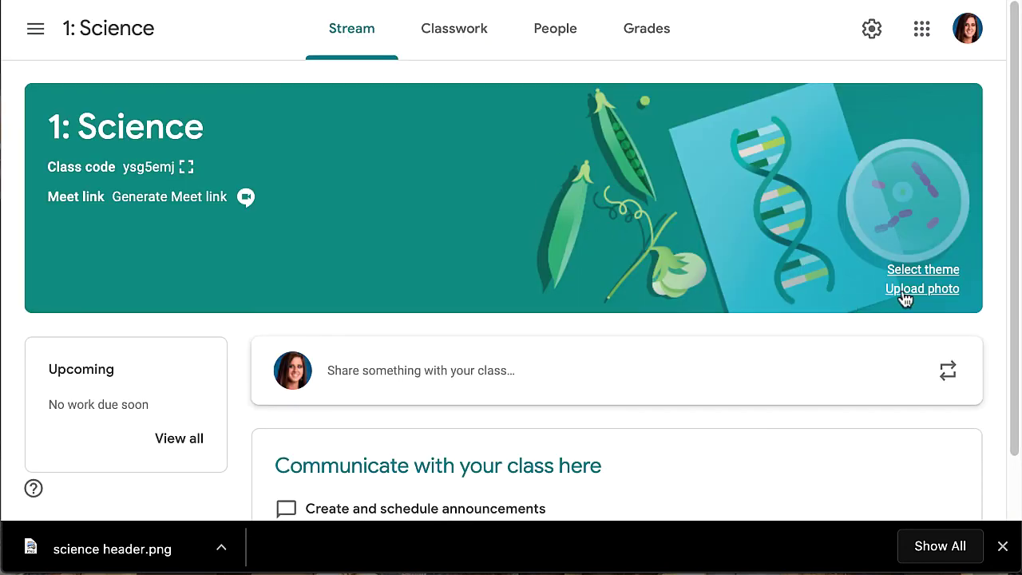
pyautogui.click(905, 299)
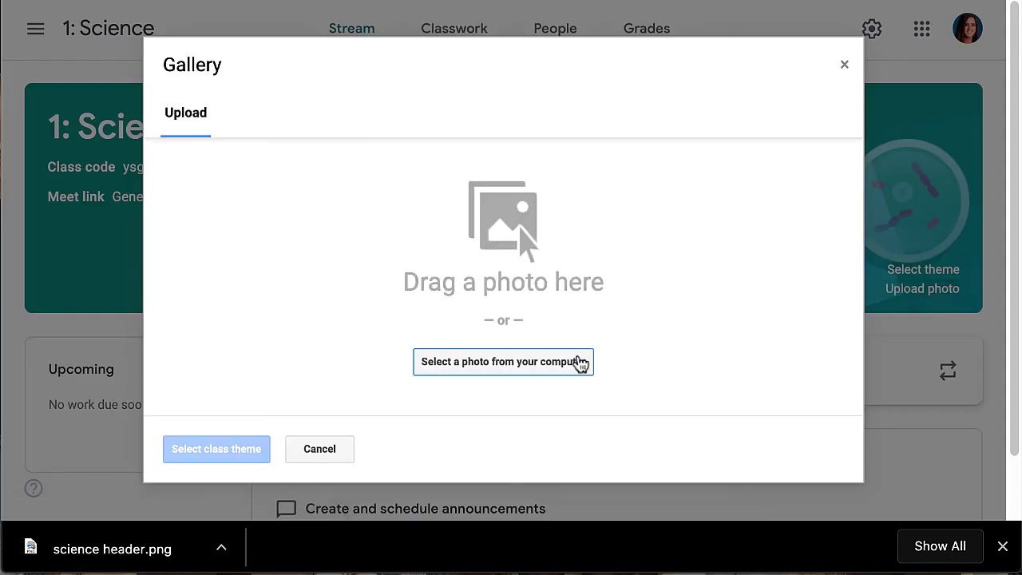
pyautogui.click(565, 369)
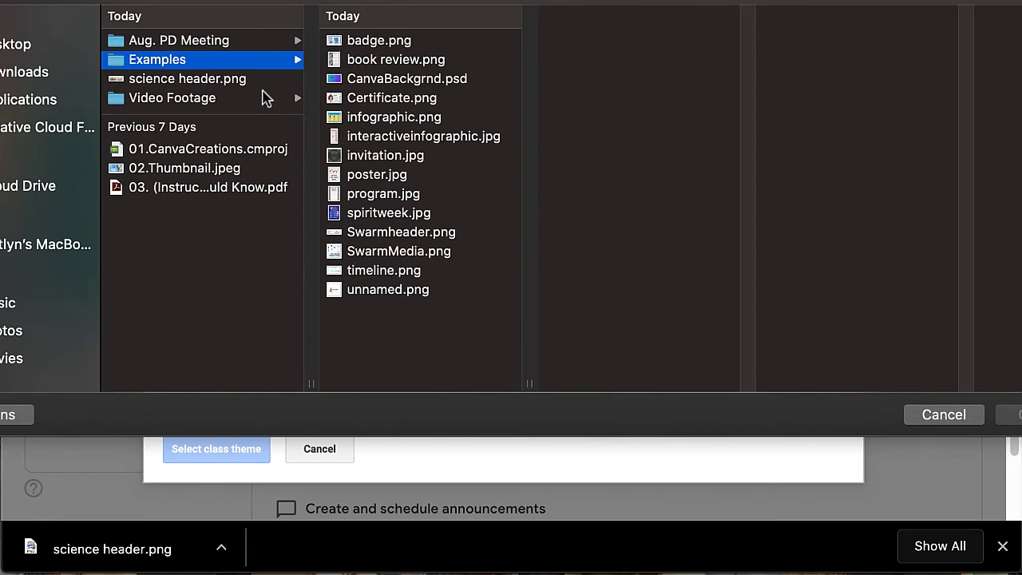
pyautogui.click(256, 83)
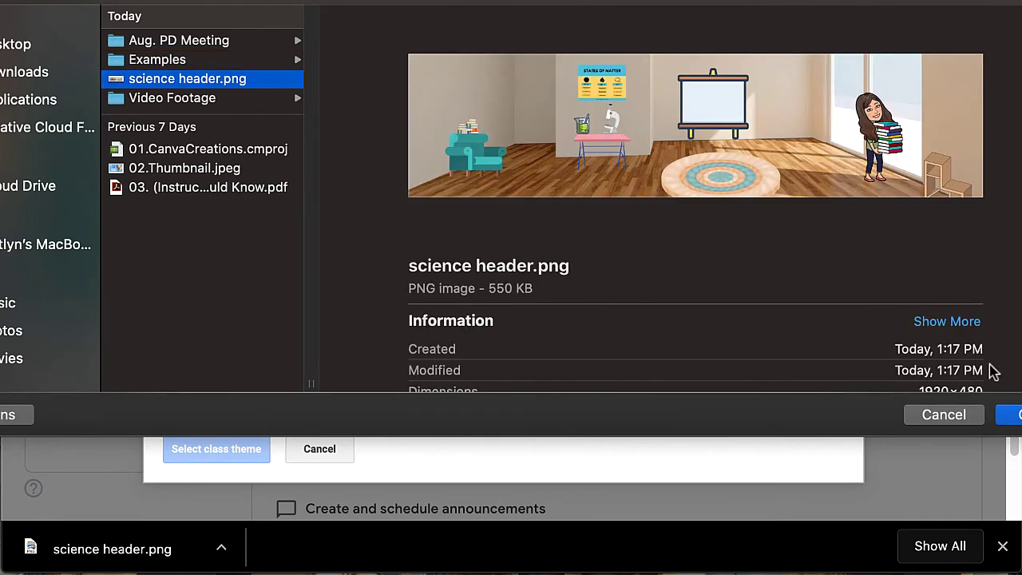
pyautogui.click(1013, 414)
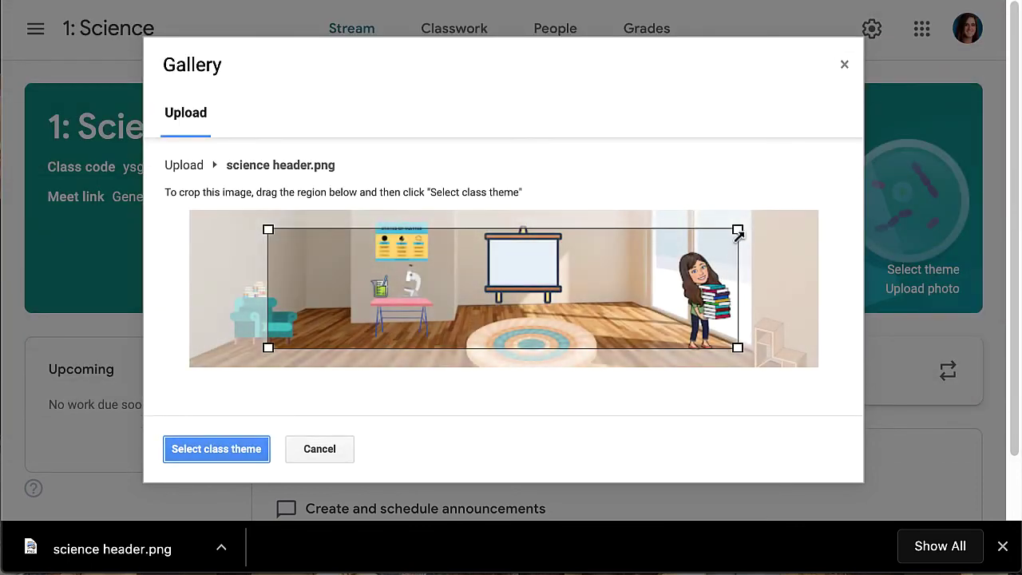
# Stretch the crop box over the whole classroom scene and apply it as the class theme
pyautogui.moveTo(738, 232); pyautogui.dragTo(815, 224)
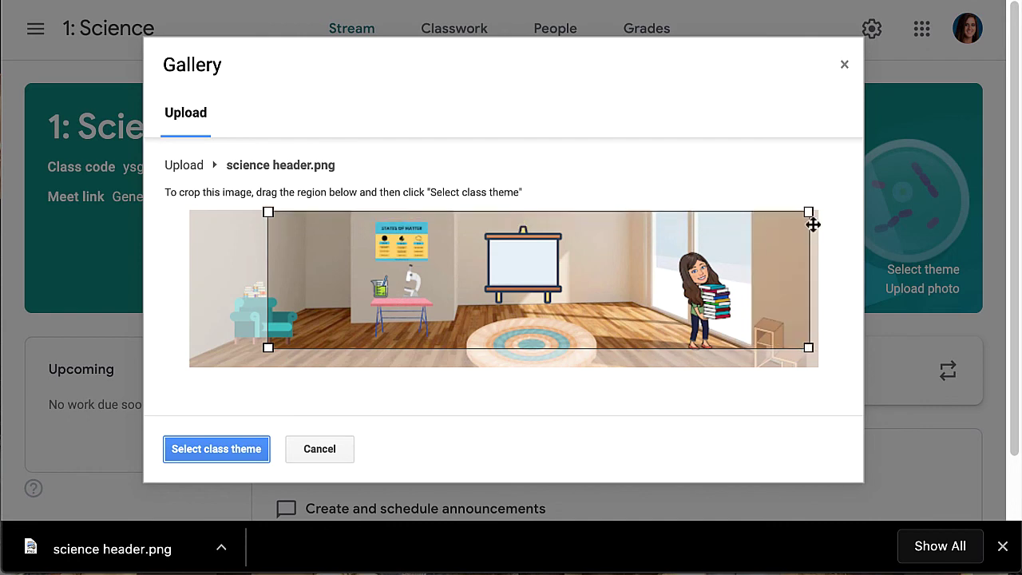
pyautogui.moveTo(817, 357); pyautogui.dragTo(815, 379)
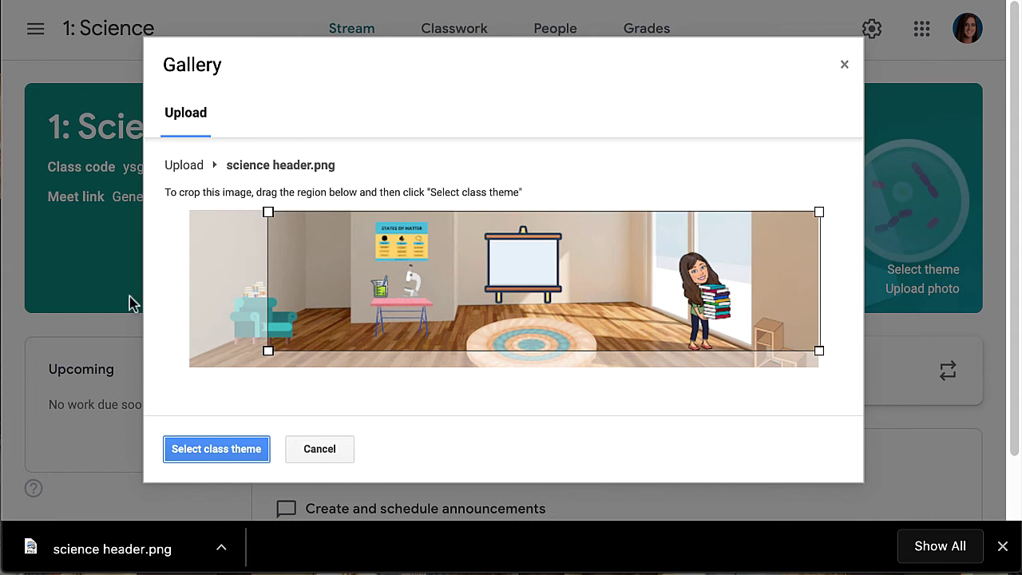
pyautogui.moveTo(249, 359); pyautogui.dragTo(184, 361)
pyautogui.moveTo(408, 302); pyautogui.dragTo(399, 302)
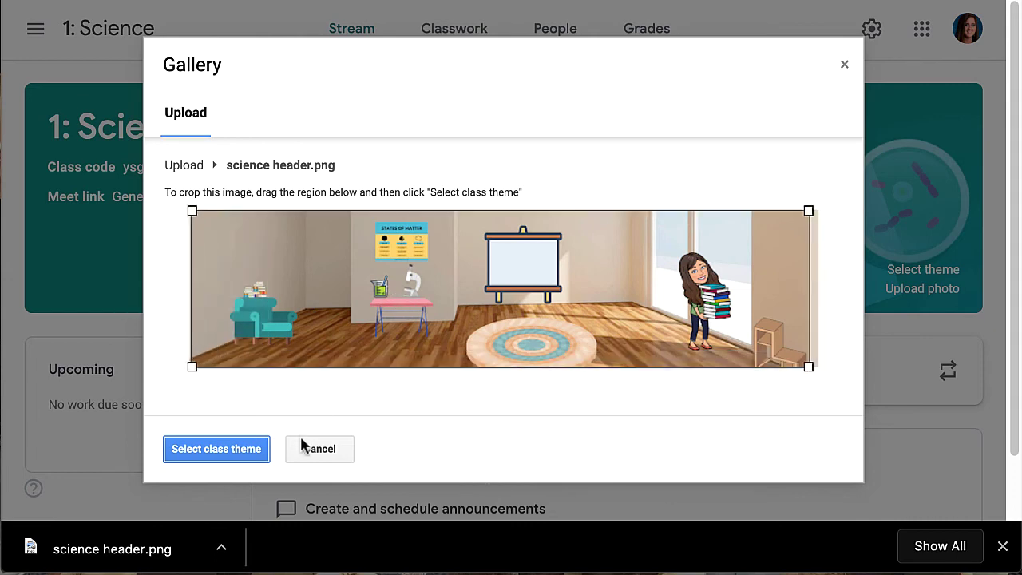
pyautogui.click(244, 449)
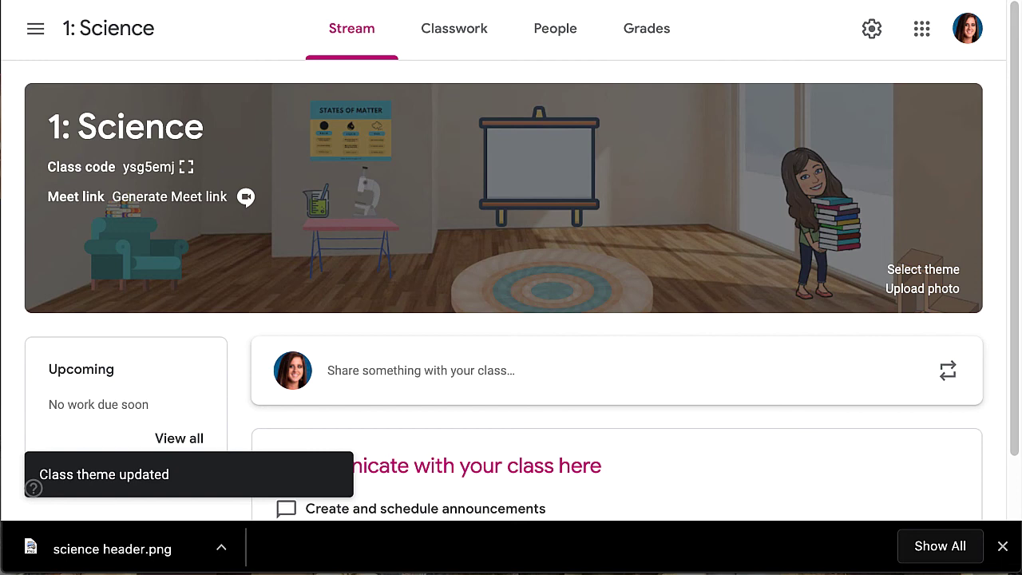
pyautogui.hotkey('ctrl', 'Tab')
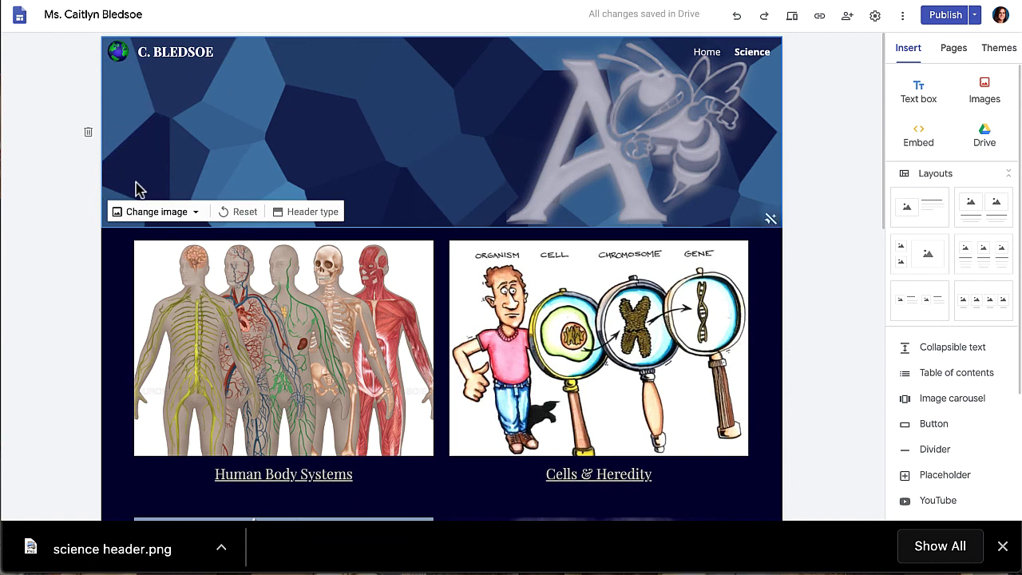
# Set the Sites page header to the science header image from Google Drive's Recent files
pyautogui.click(142, 216)
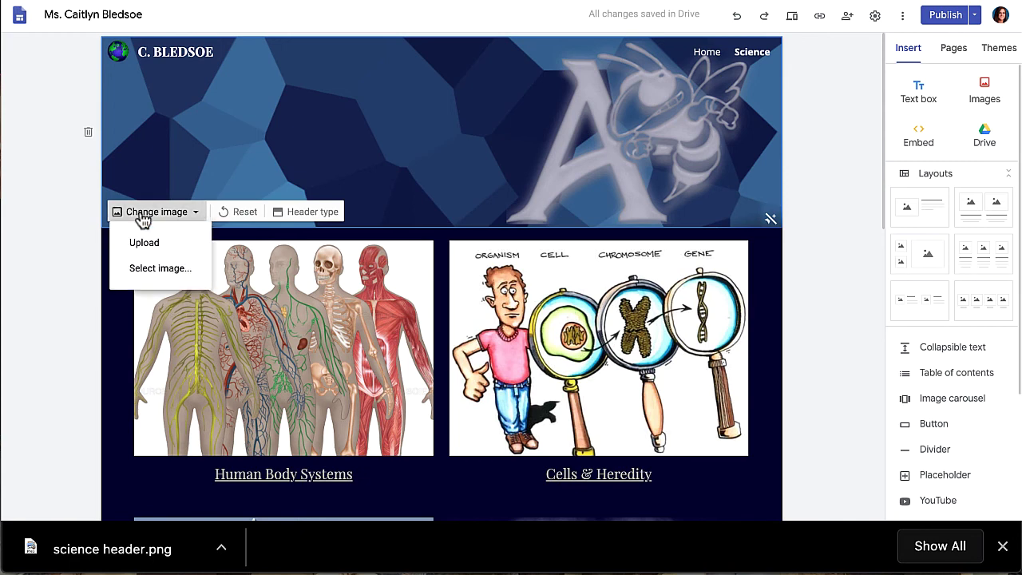
pyautogui.click(165, 275)
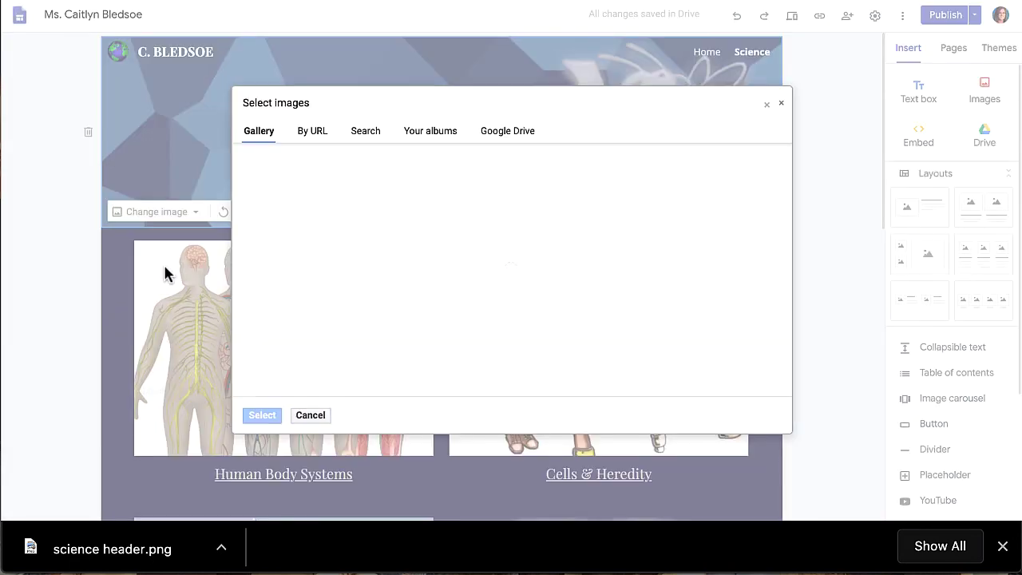
pyautogui.click(506, 133)
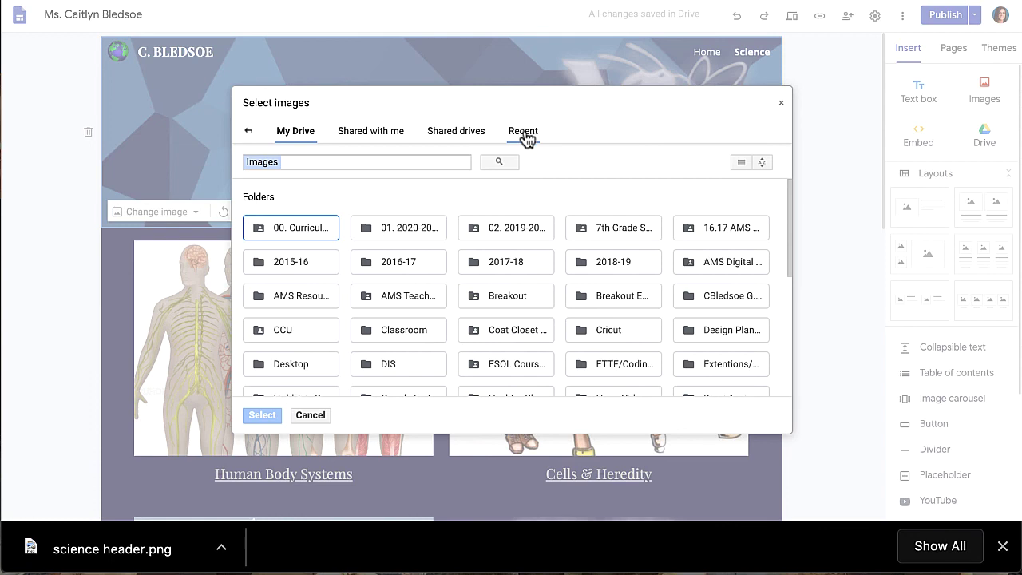
pyautogui.click(525, 136)
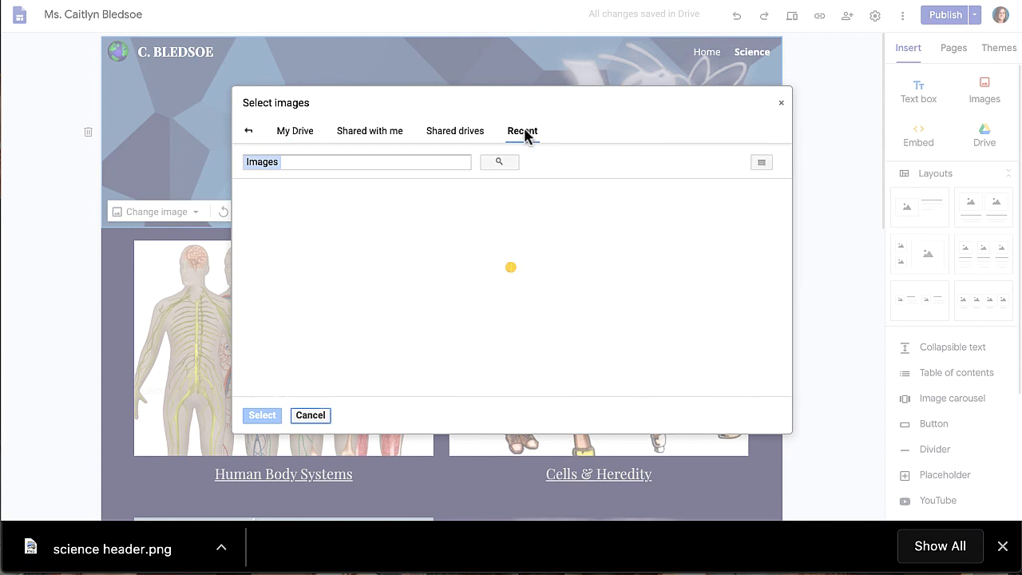
pyautogui.click(325, 268)
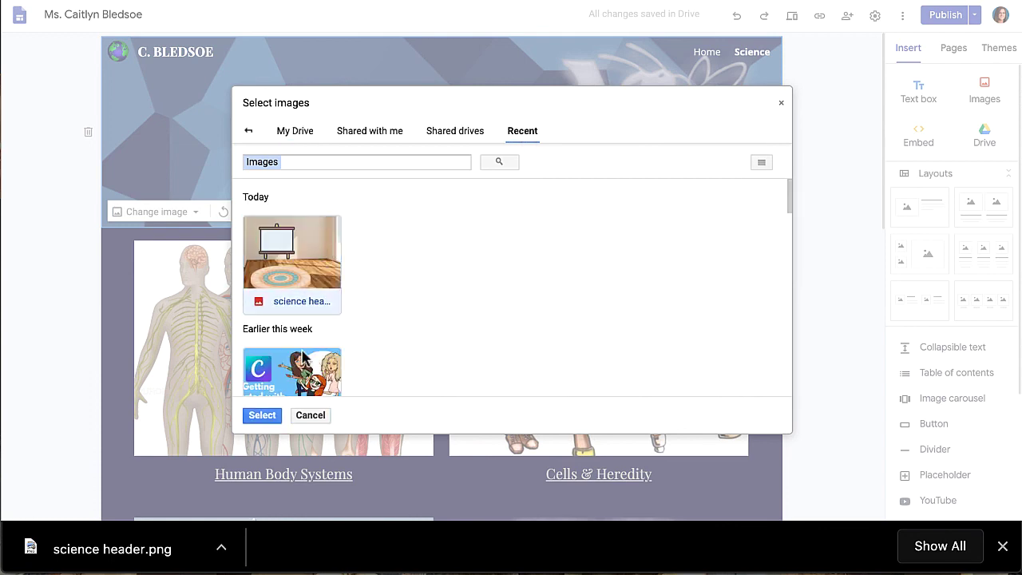
pyautogui.click(262, 415)
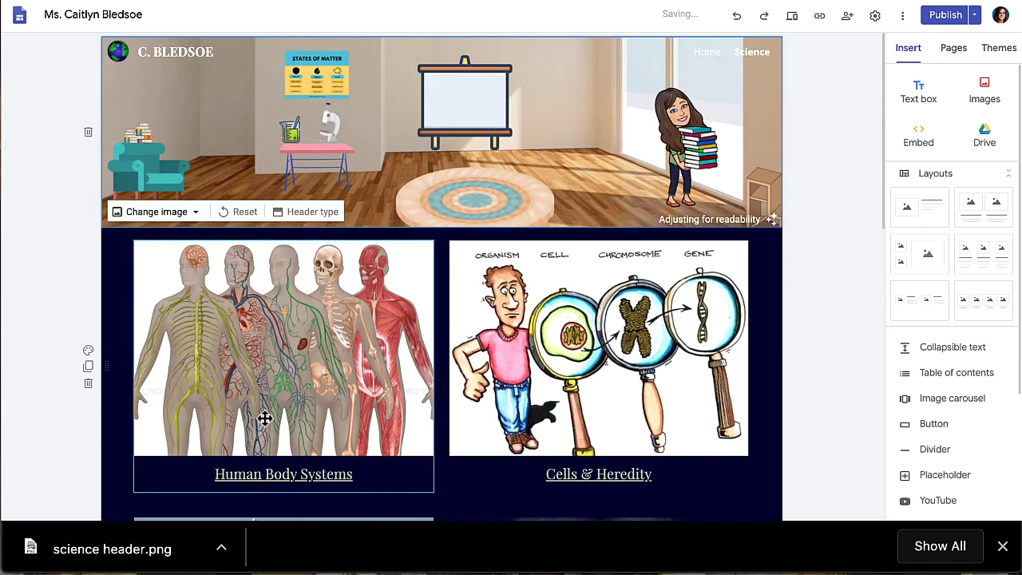